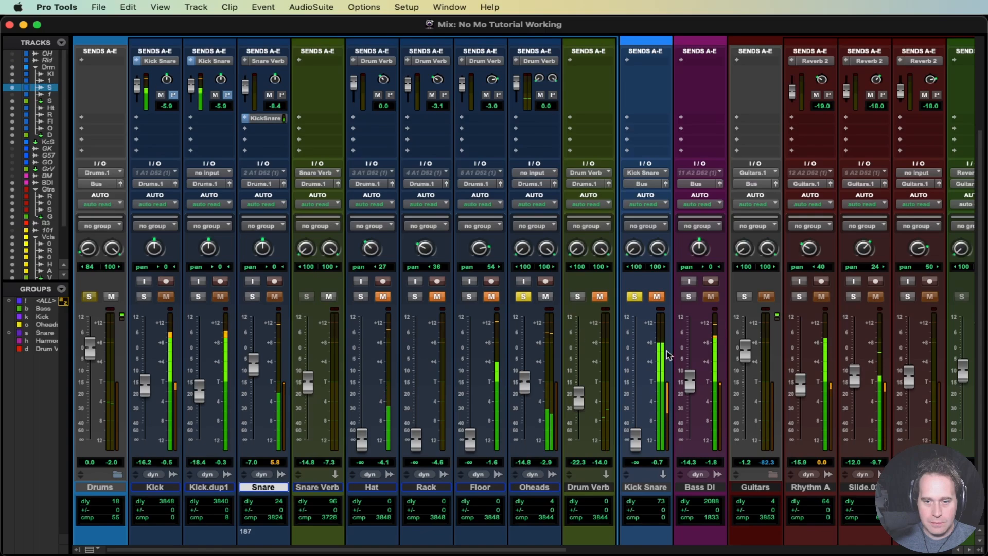
Take the Kick Snare track out of solo and raise the Oheads fader to -3.1 dB
click(634, 296)
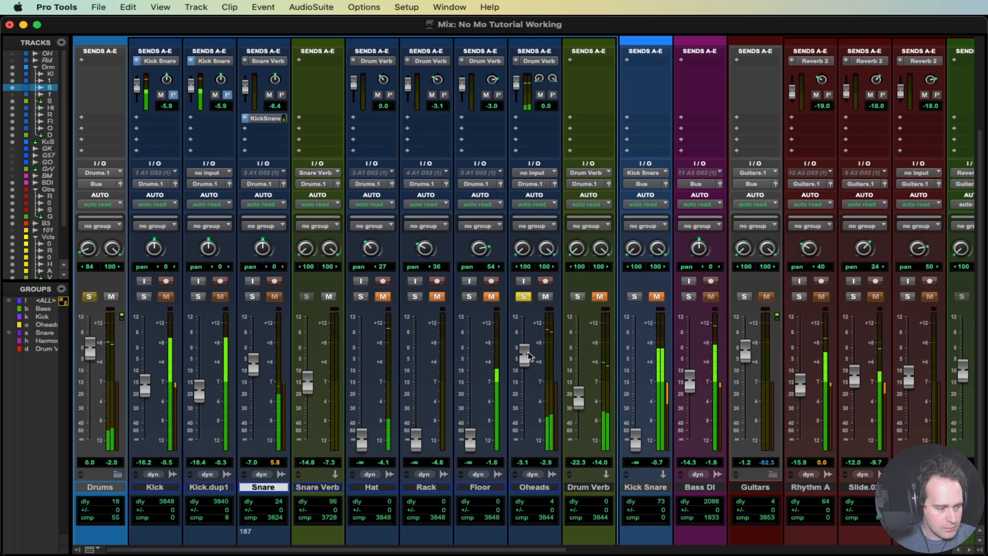
Look over the F6-RTA and British Class A inserts on the Oheads track
scroll(562, 337, up, 3)
scroll(562, 337, up, 1)
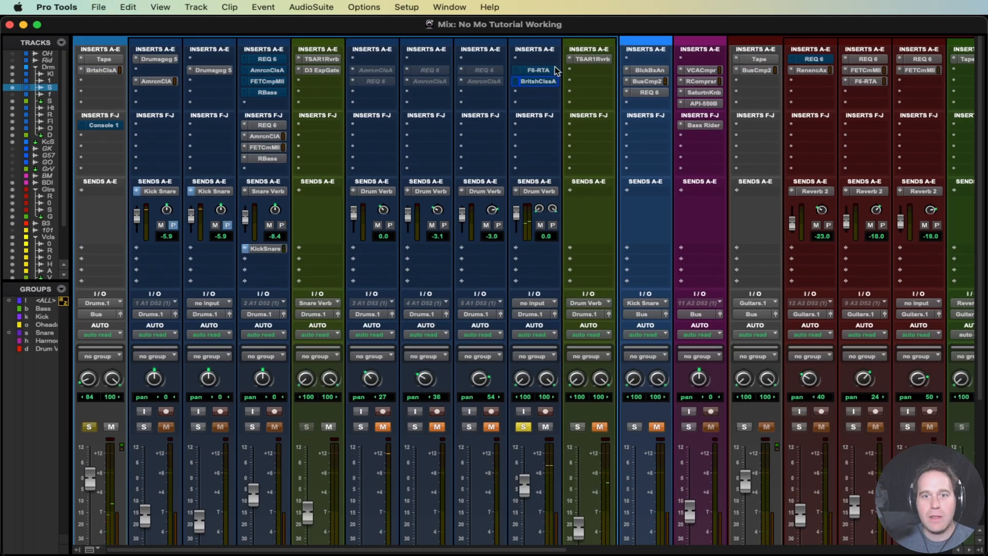
click(537, 71)
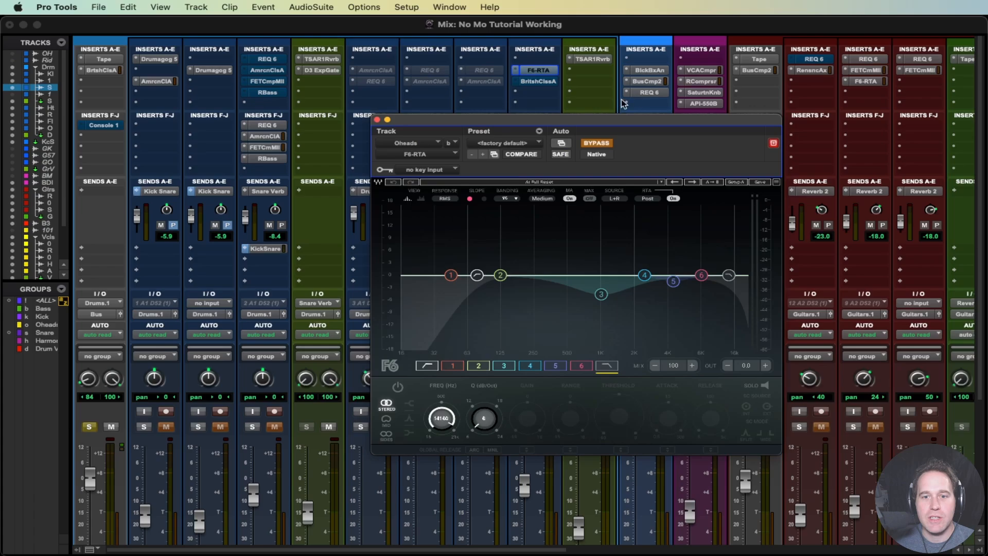
click(544, 82)
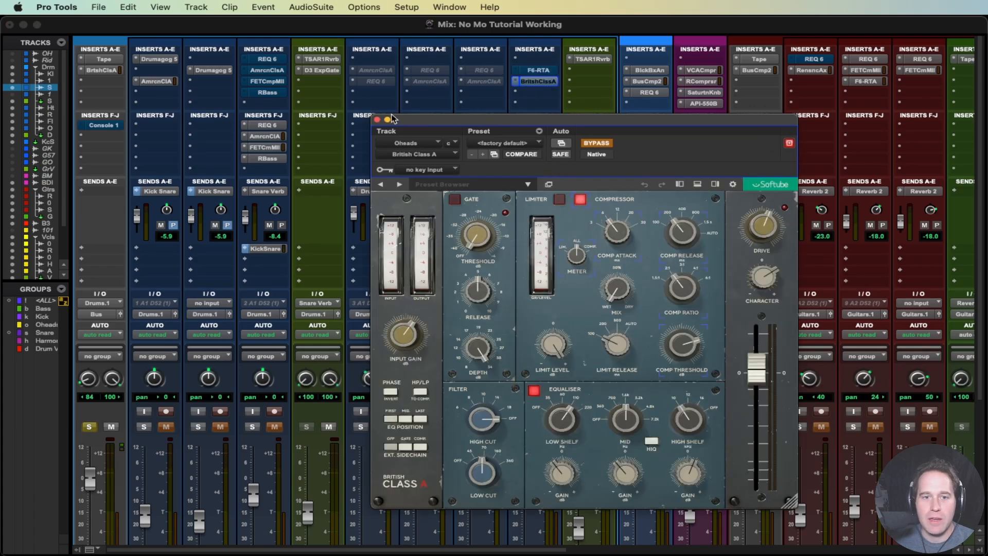
click(378, 120)
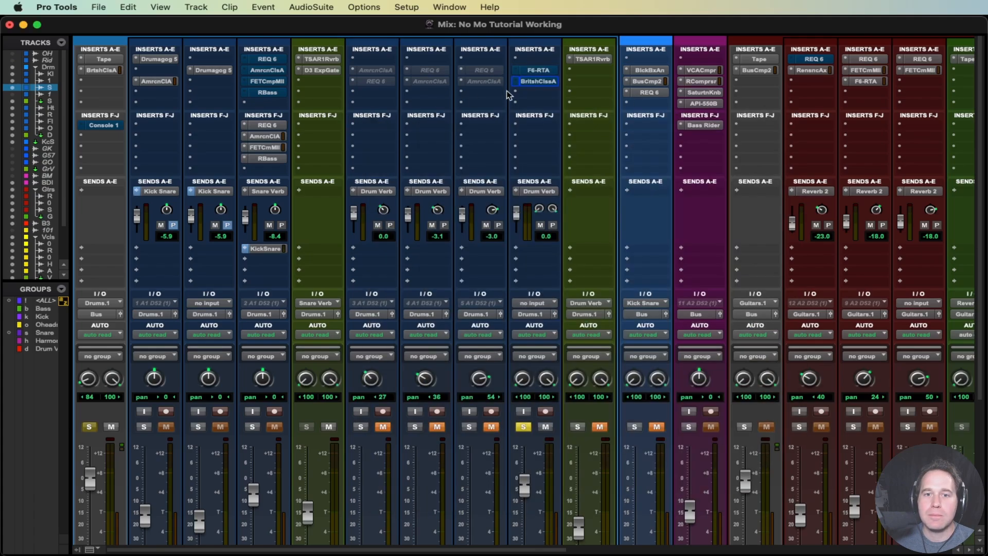
Open the Oheads track's F6-RTA equaliser and compare its curve with bypass off and on
click(537, 72)
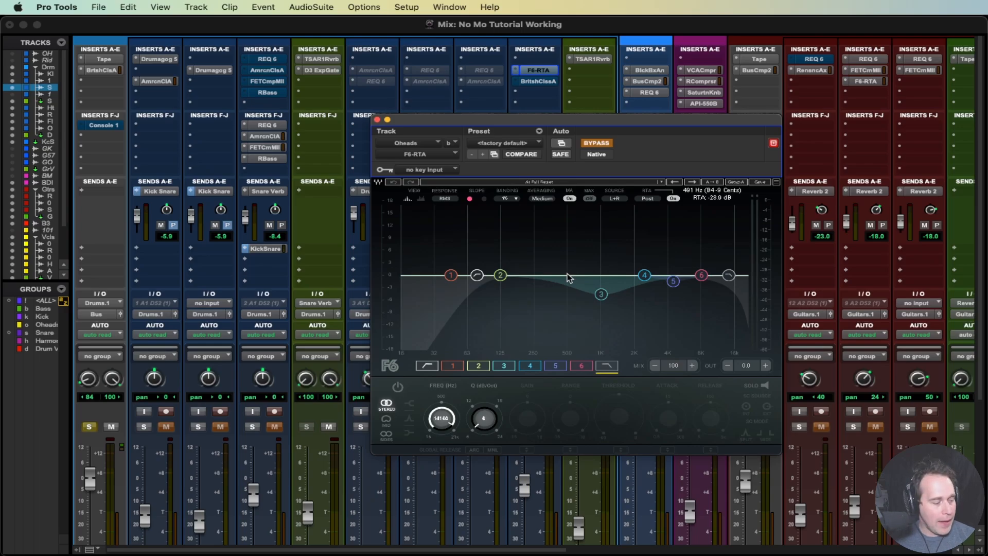
click(597, 144)
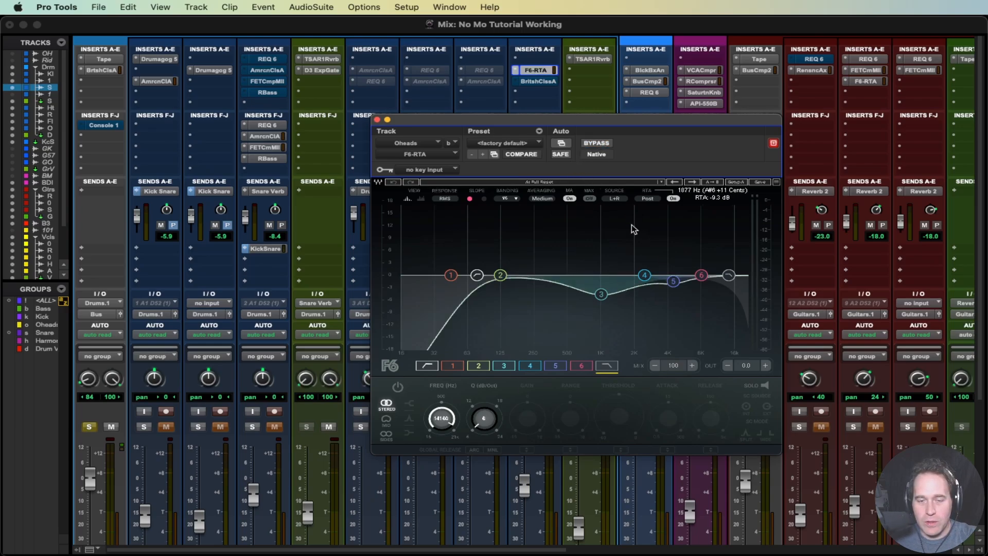
click(593, 145)
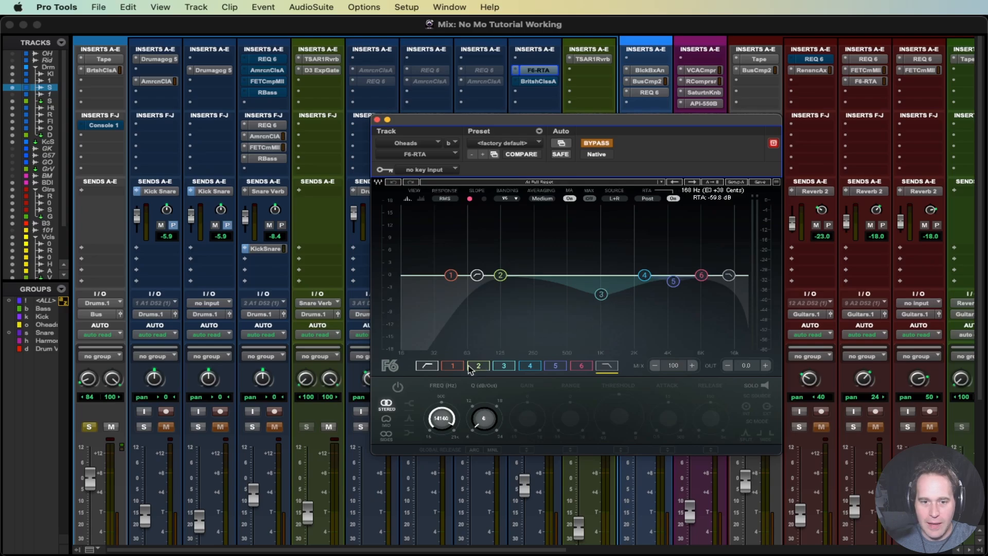
Examine the F6-RTA settings for bands 2, 3, 4, 5 and 6
click(597, 296)
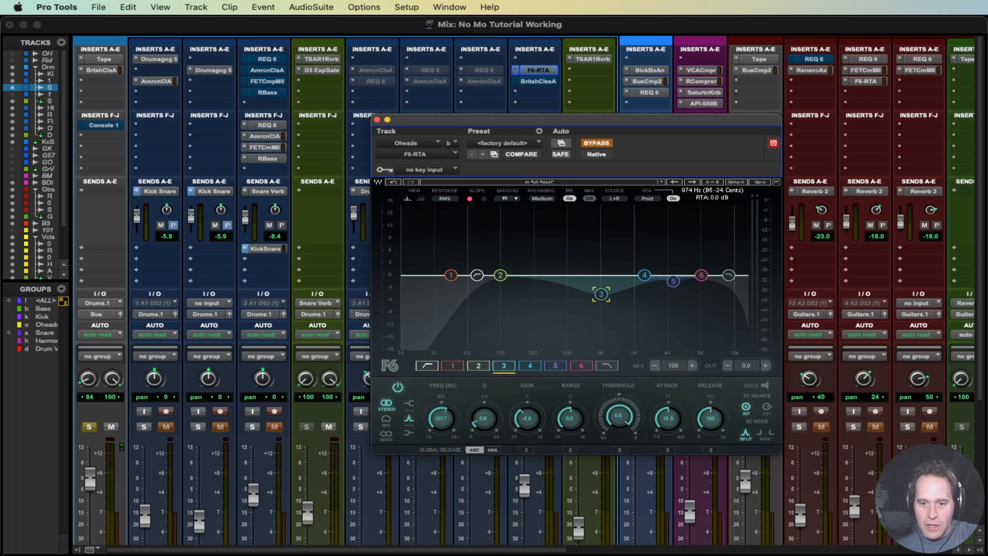
click(477, 366)
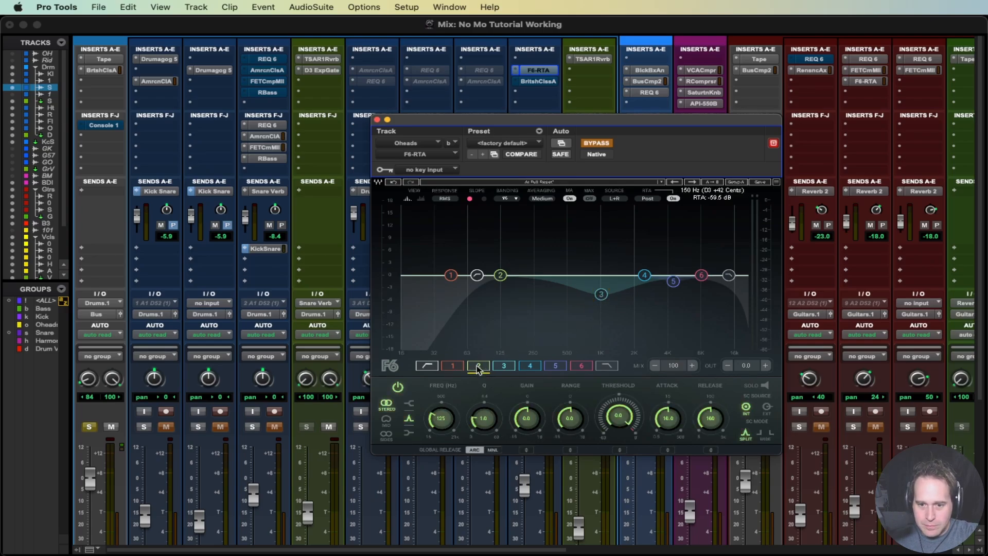
click(530, 366)
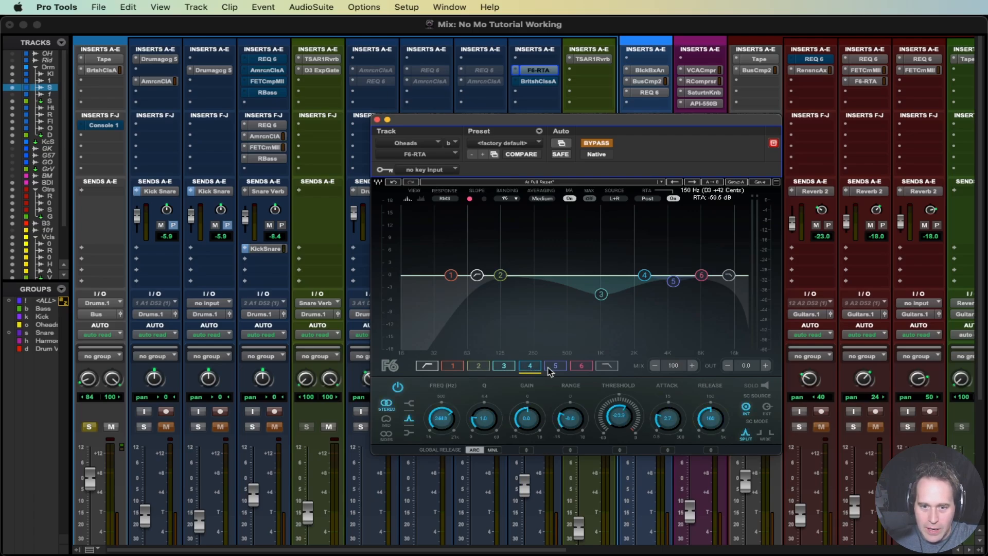
click(556, 366)
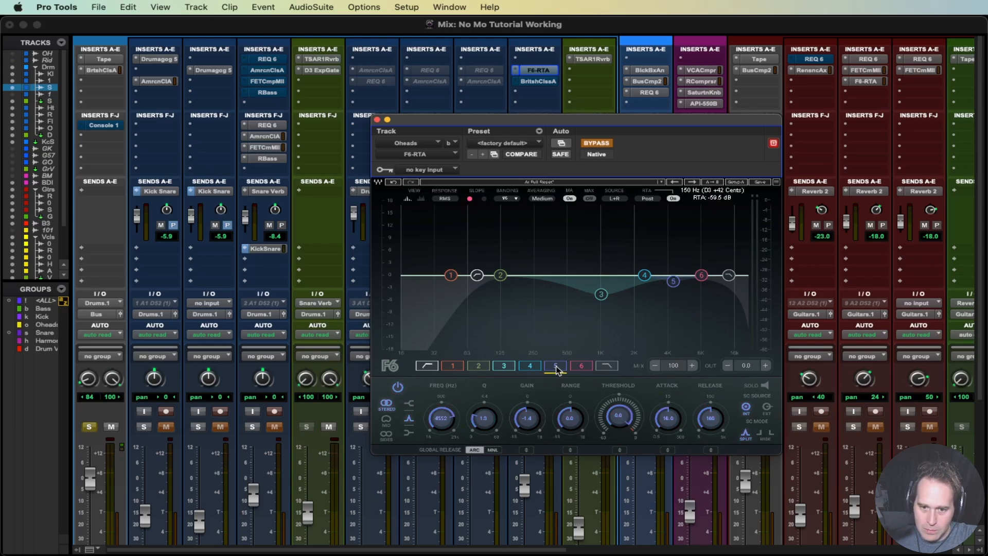
click(532, 368)
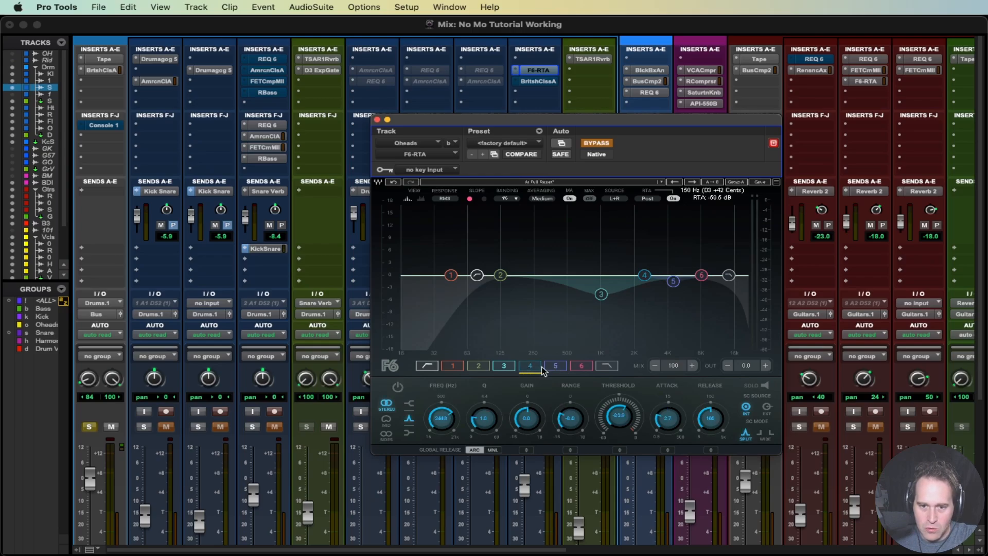
click(560, 367)
click(579, 368)
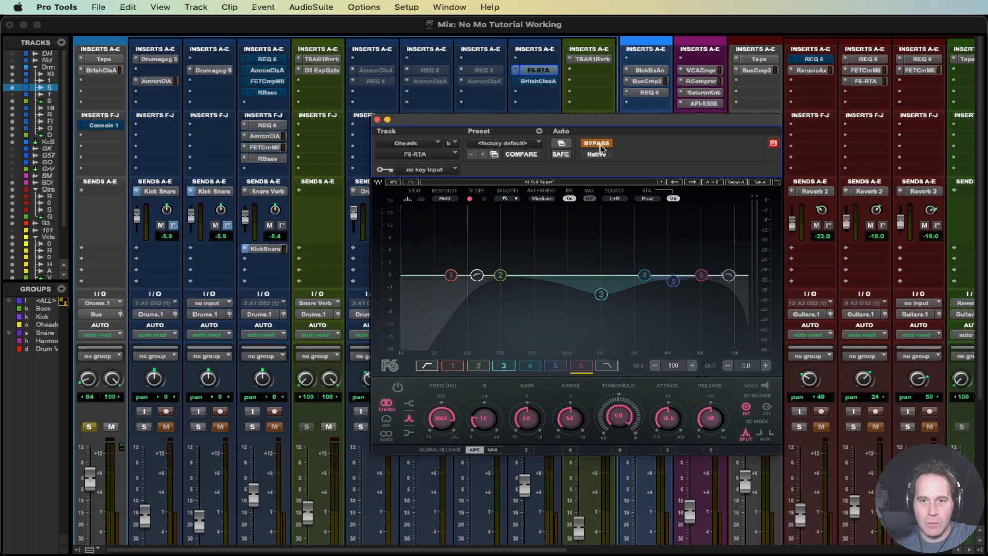
Play the song and take the F6-RTA on the overheads out of bypass to hear the EQ
key(space)
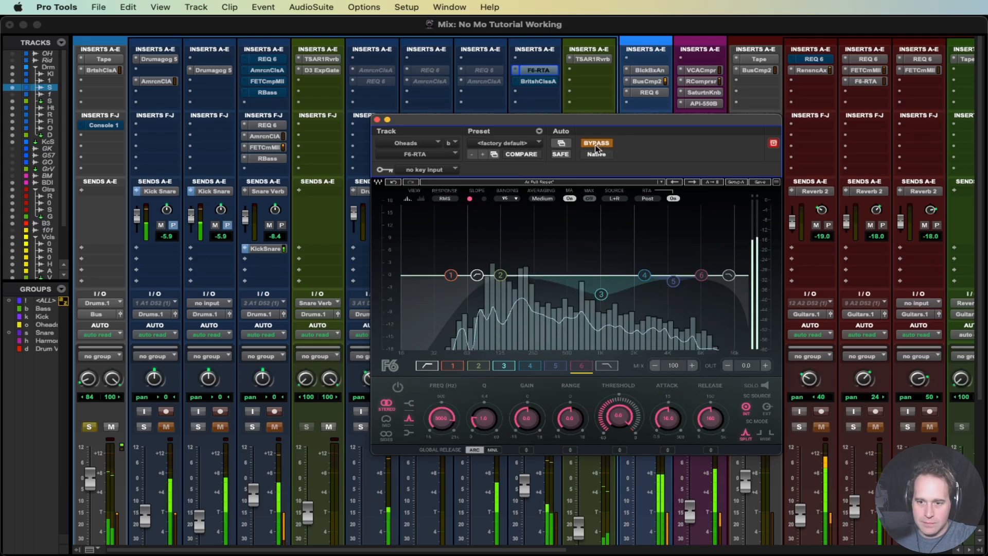
click(600, 146)
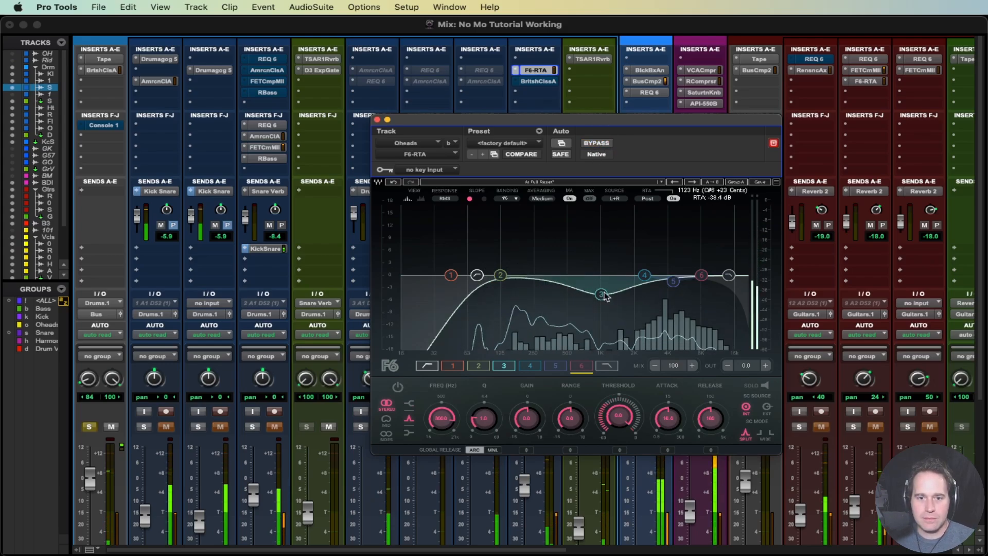
key(b)
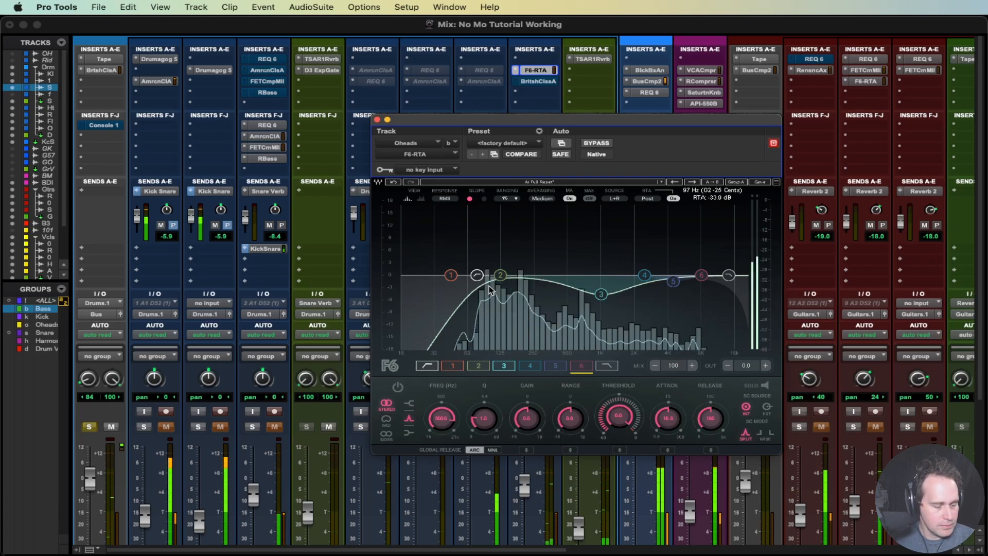
key(space)
Inspect the F6-RTA low-cut filter and band 3, and compare the overheads with the EQ bypassed and active during playback
click(477, 275)
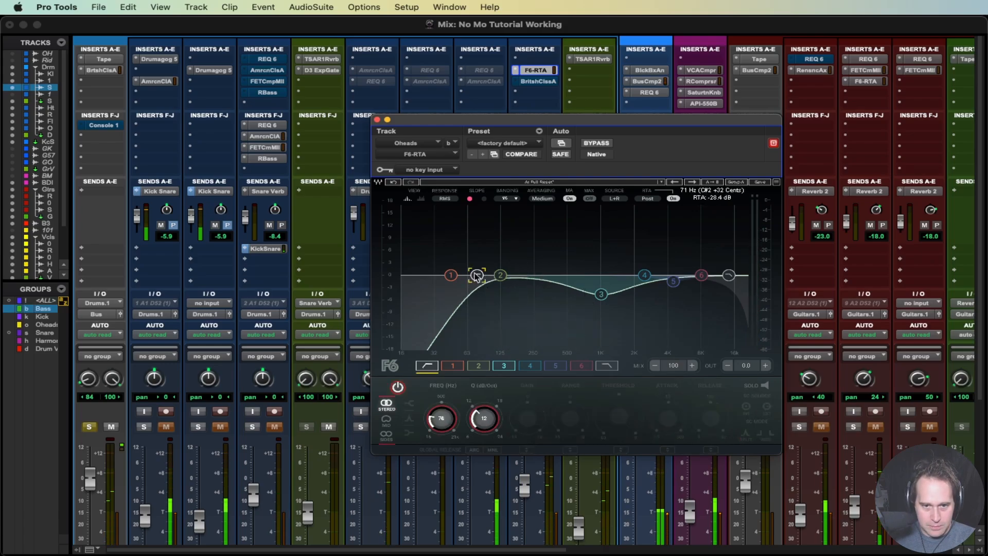
click(601, 292)
key(space)
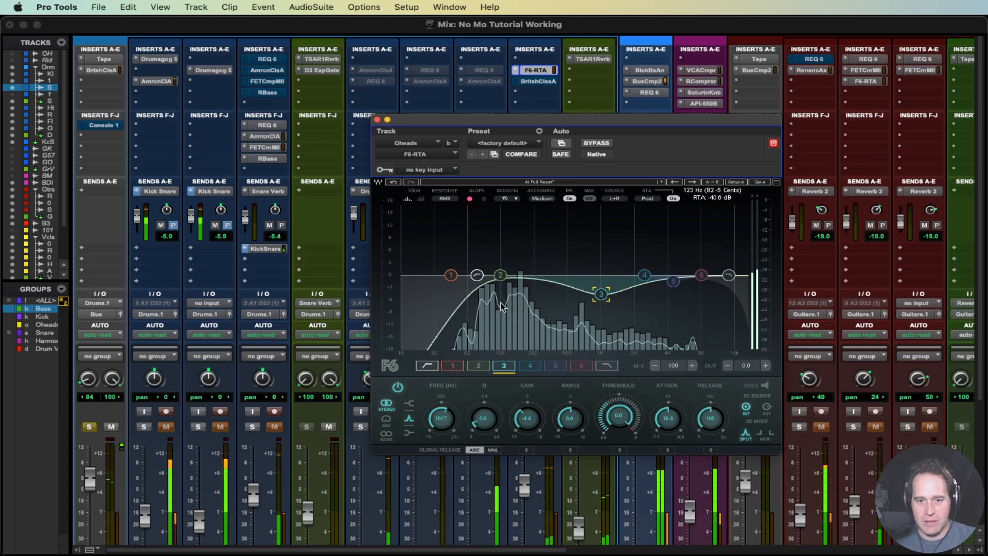
click(597, 143)
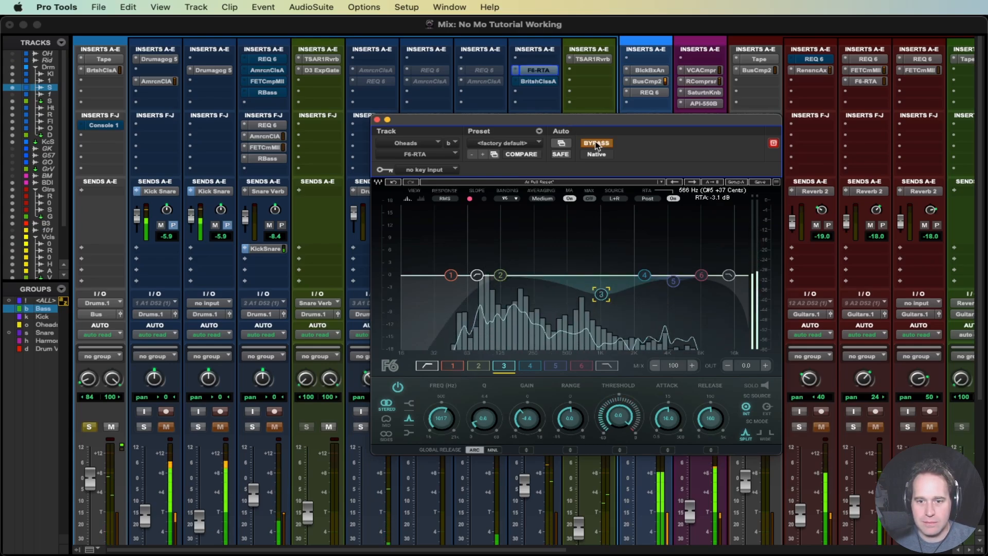
click(596, 144)
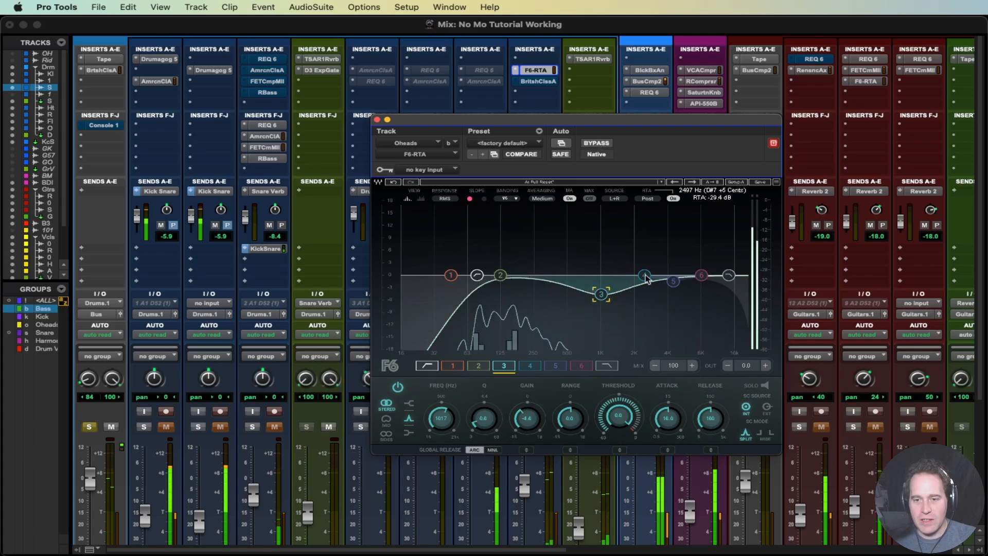
Review F6-RTA bands 4 and 5 while auditioning the overheads, and close the equaliser
click(528, 365)
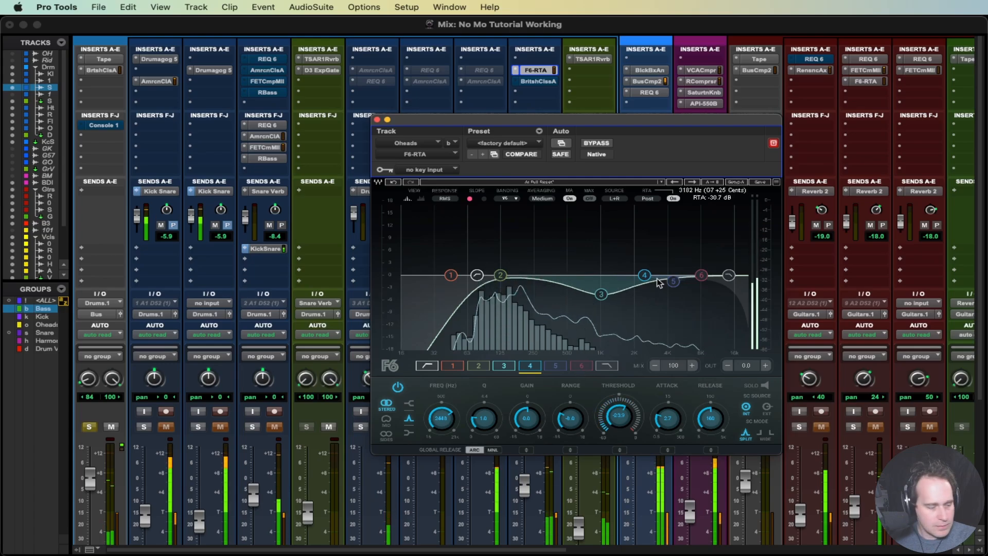
click(672, 281)
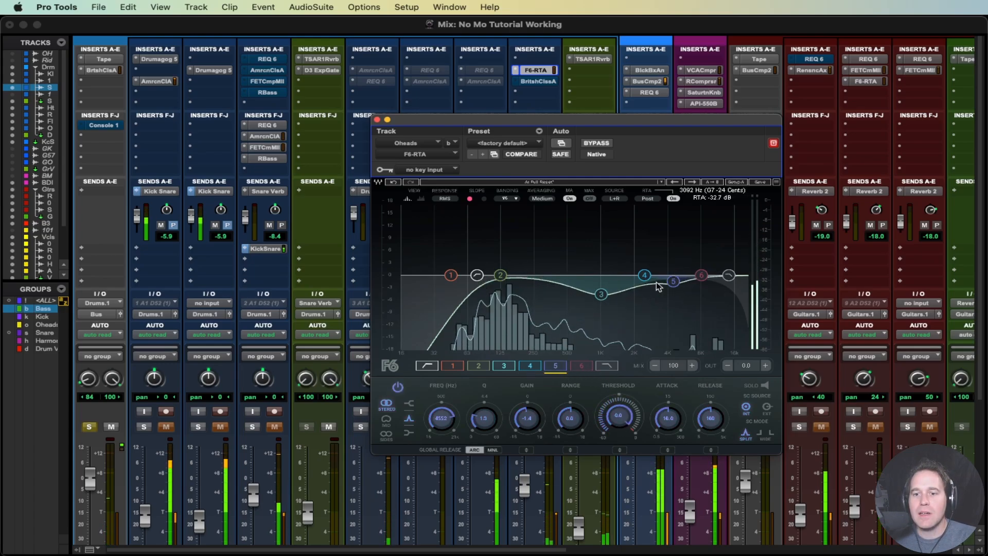
key(space)
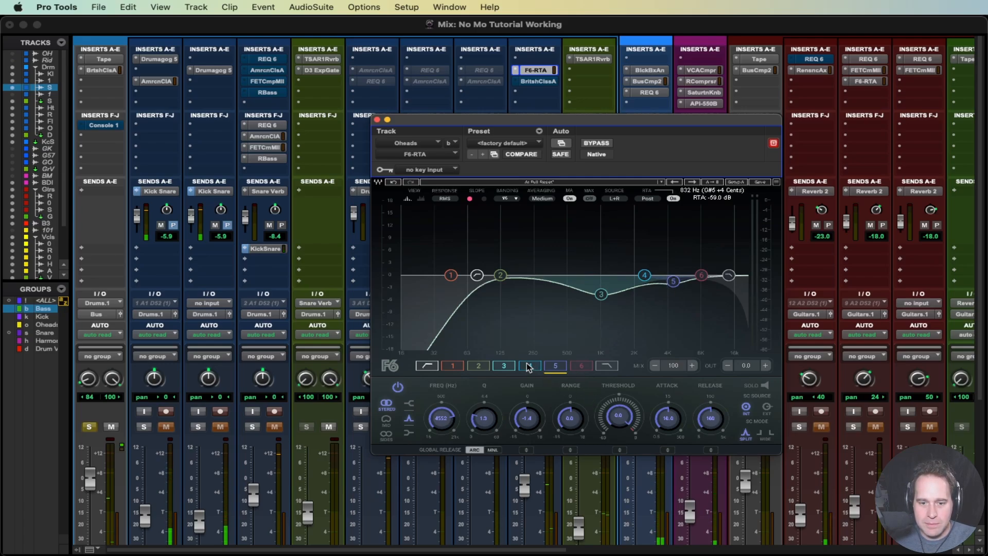
click(529, 367)
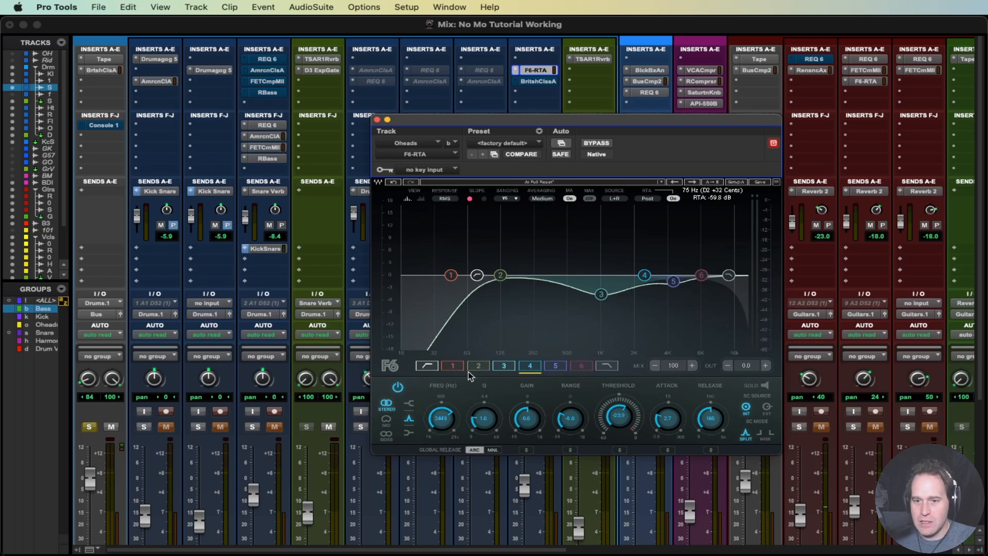
key(space)
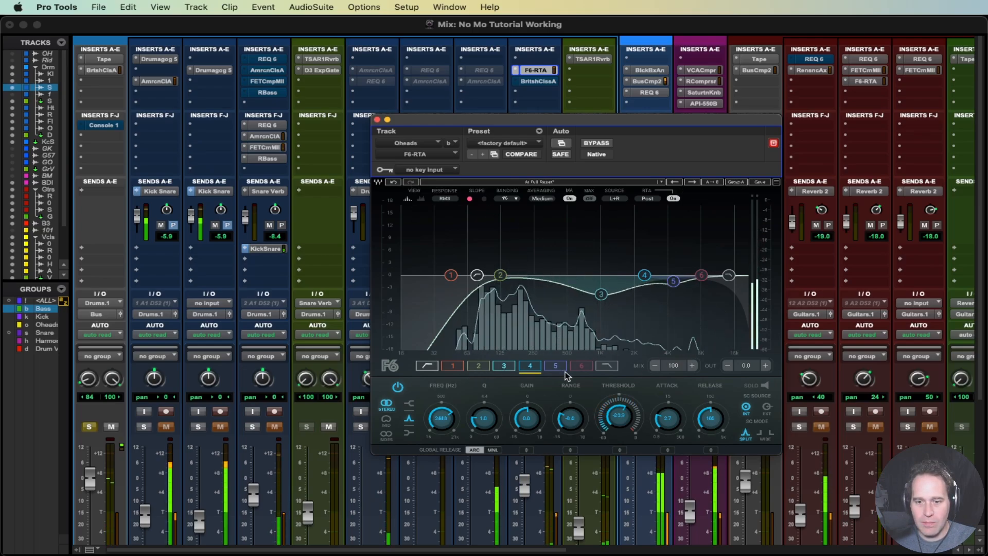
click(376, 120)
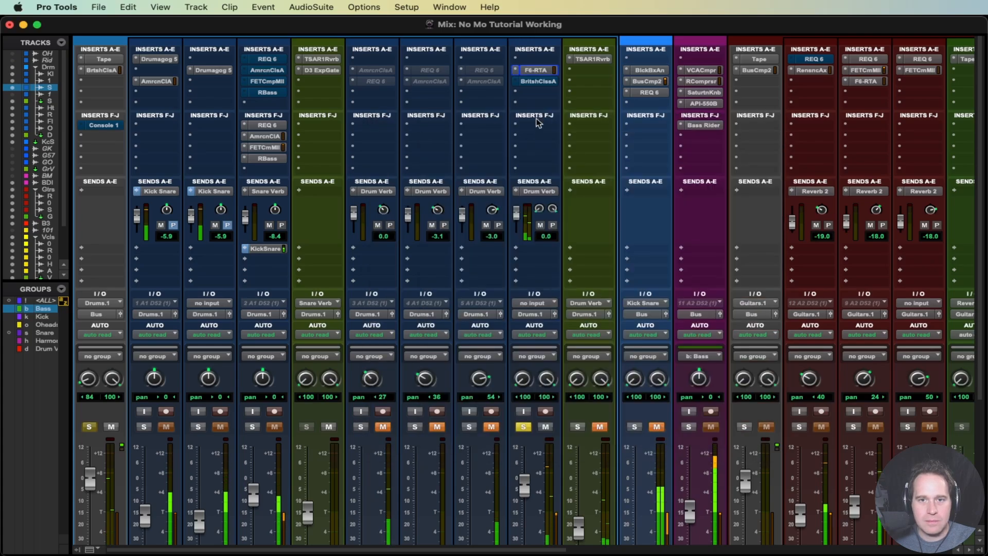
In the Oheads British Class A plug-in, turn off the equaliser and compressor sections and take the plug-in out of bypass
click(542, 82)
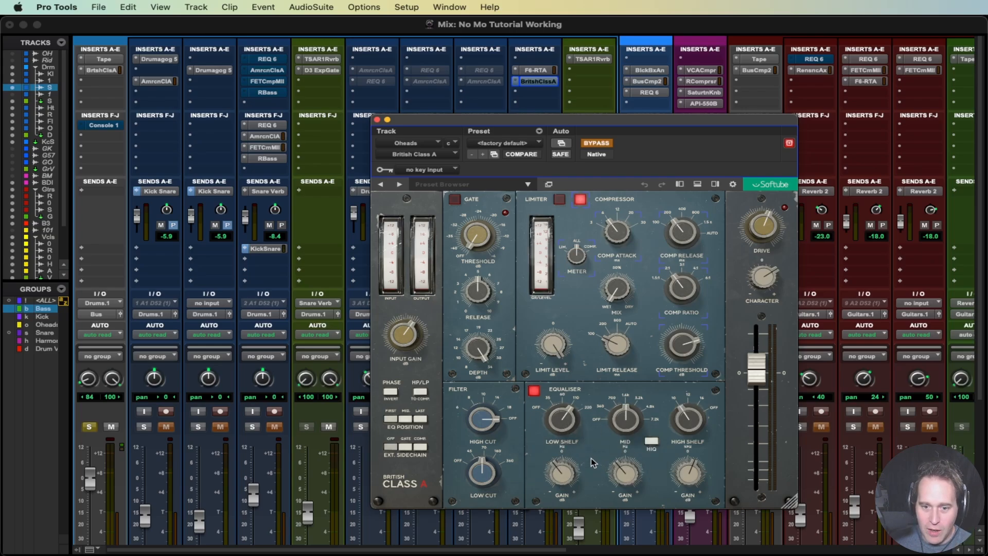
mouse_move(585, 447)
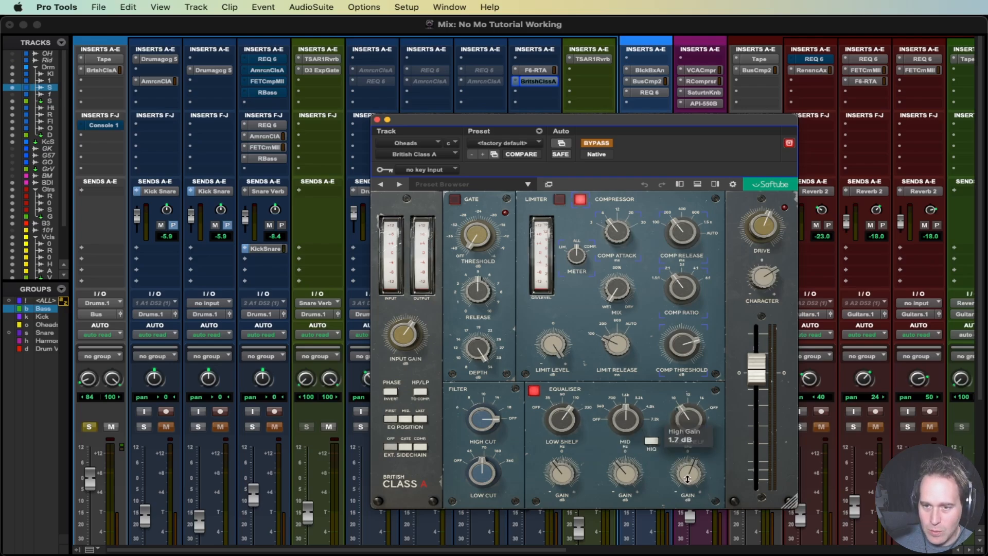
click(533, 390)
click(581, 200)
click(597, 144)
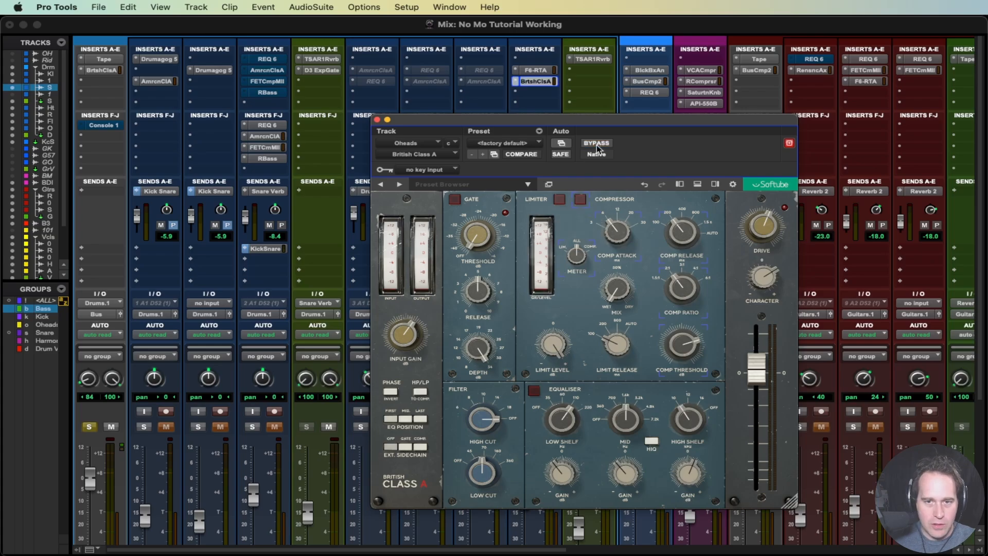
Audition the British Class A drive on the overheads during playback, comparing the plug-in bypassed and active
mouse_move(402, 336)
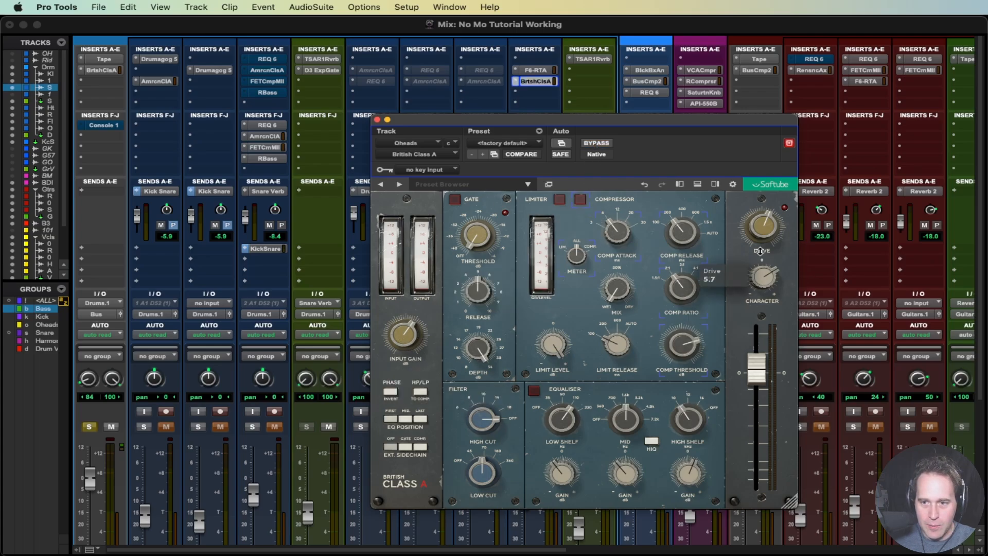
mouse_move(752, 287)
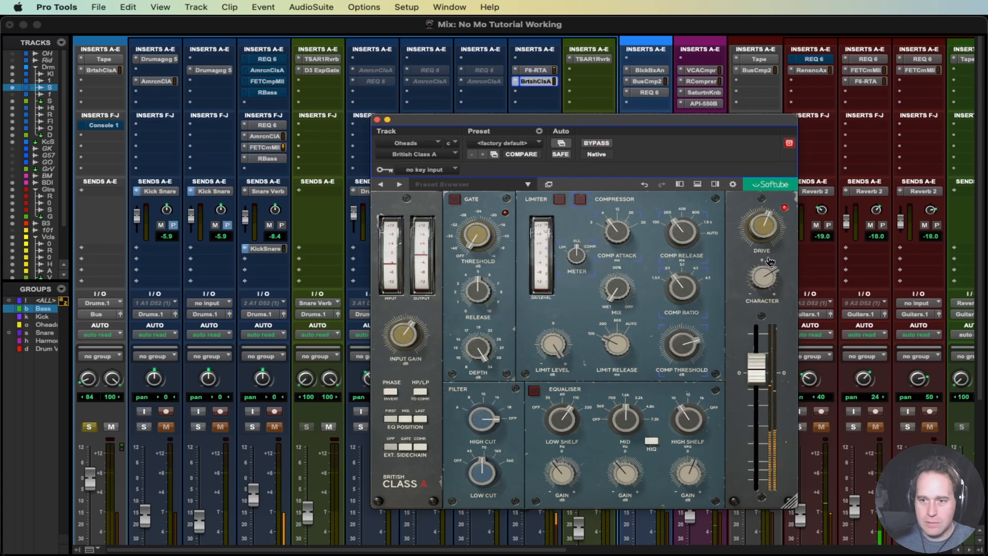
drag(762, 229, 741, 315)
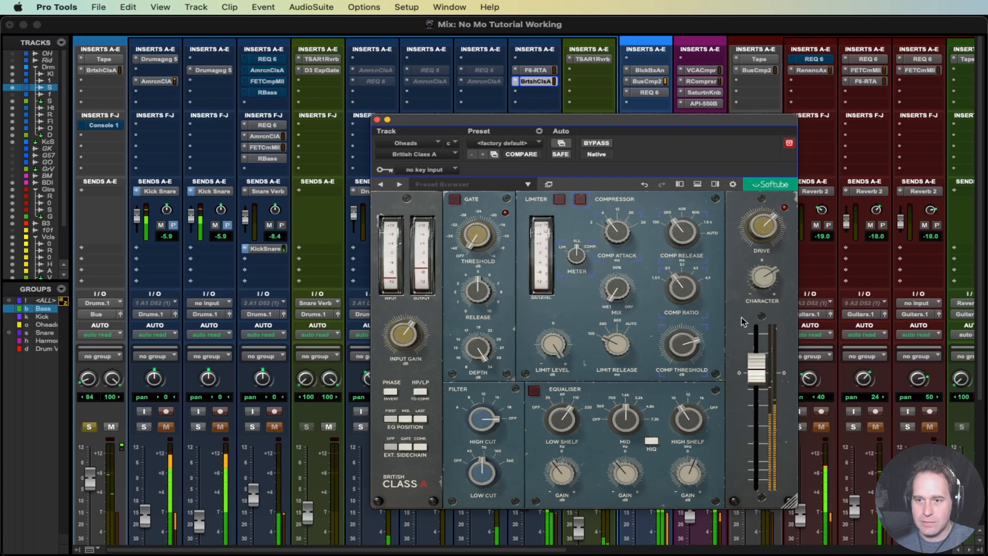
click(597, 143)
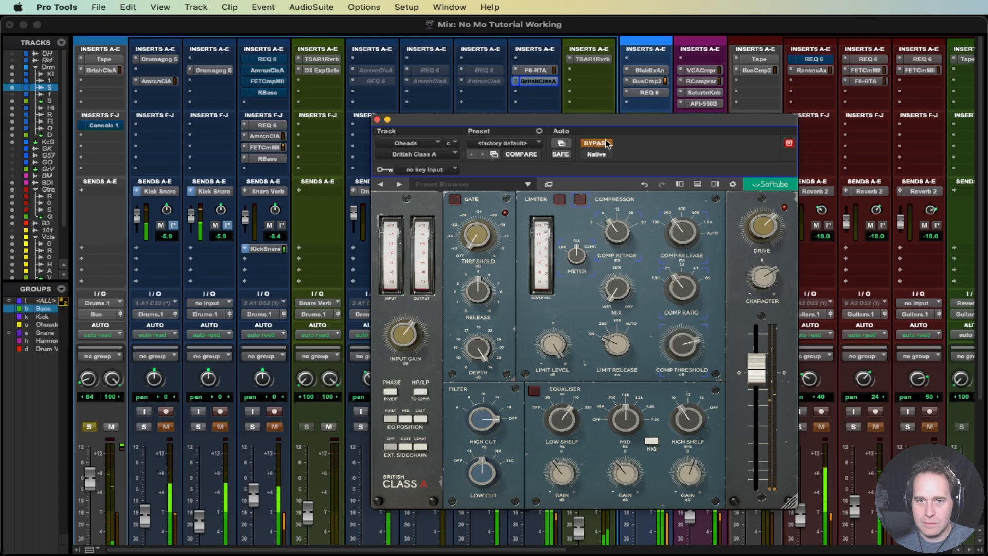
click(605, 144)
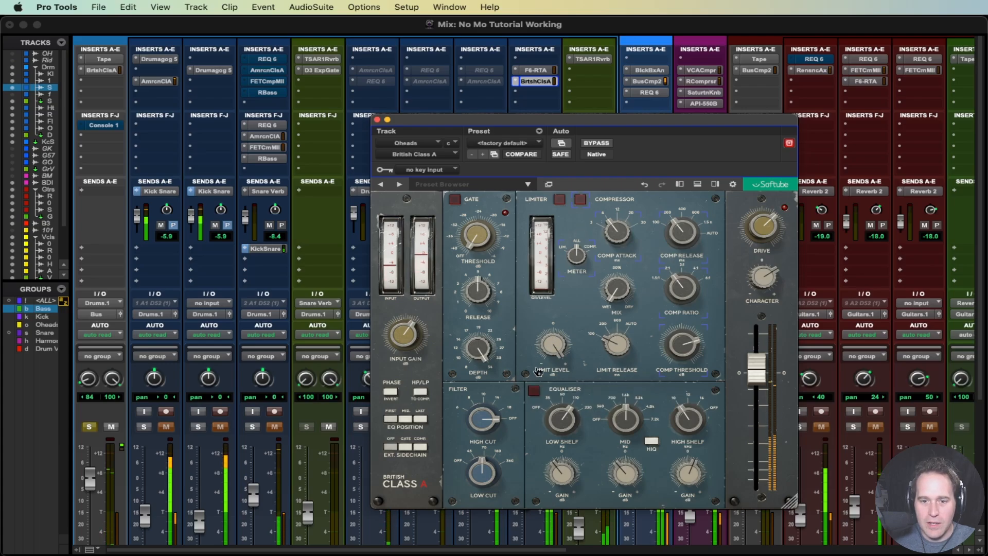
Turn the British Class A equaliser and compressor sections back on for the overheads, and close the plug-in
click(534, 390)
mouse_move(682, 419)
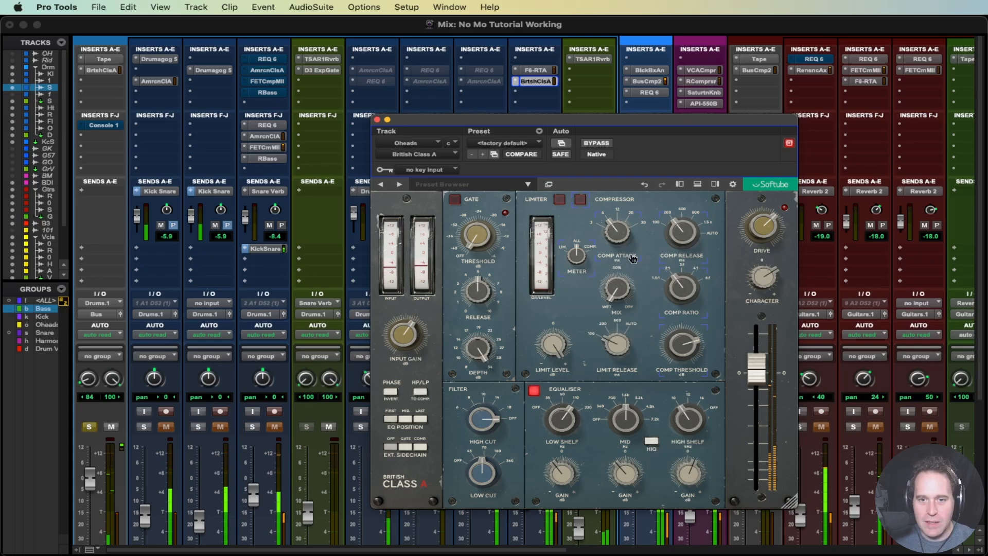
click(580, 199)
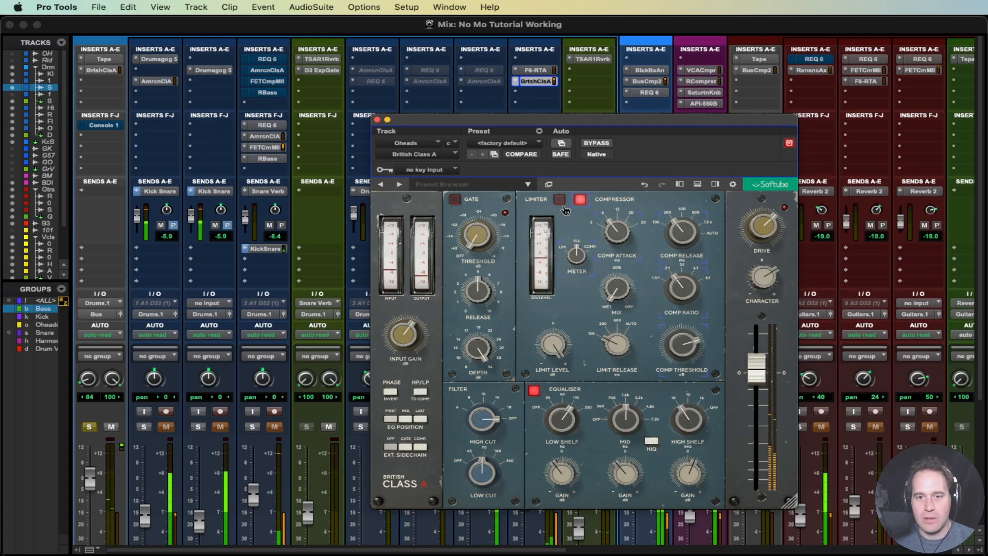
drag(646, 134, 637, 115)
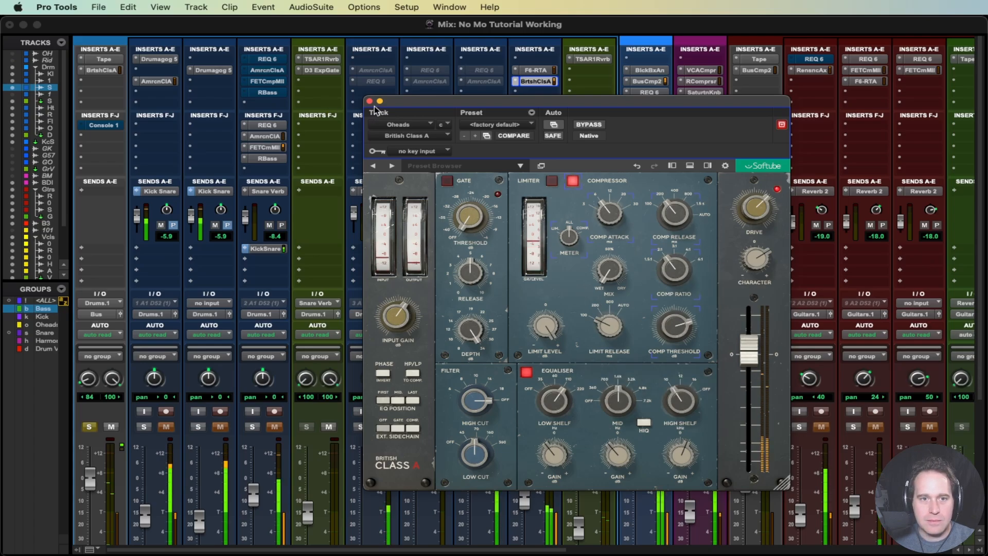
click(369, 101)
Solo the kick and snare tracks alongside the overheads, and unmute the hat, rack and floor tracks to hear them together
scroll(494, 360, down, 5)
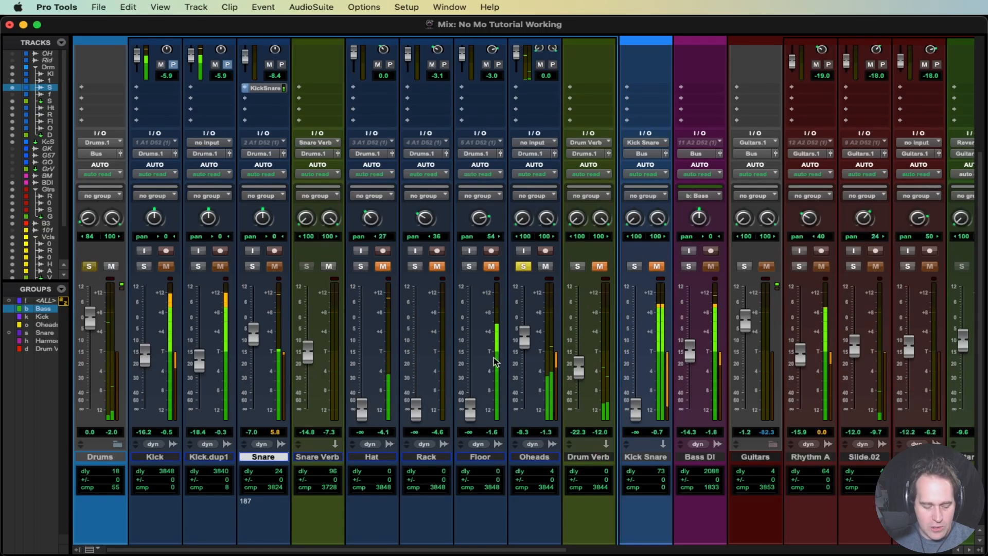
key(shift+s)
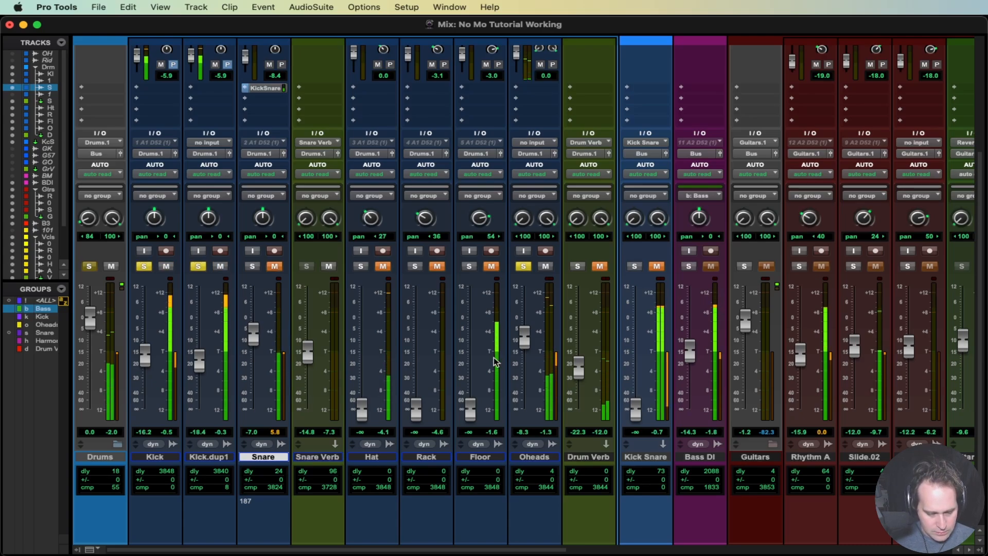
key(shift+s)
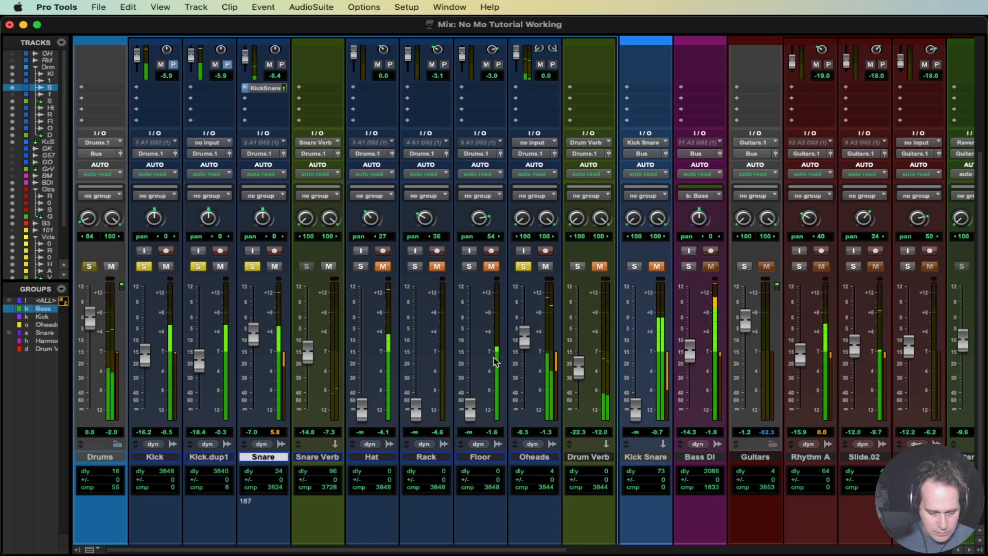
key(shift+m)
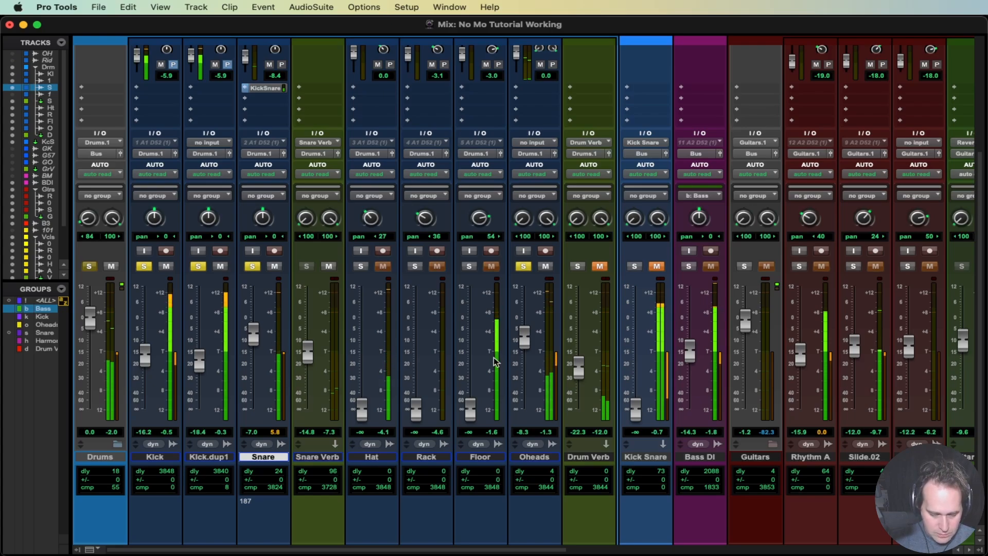
key(shift+s)
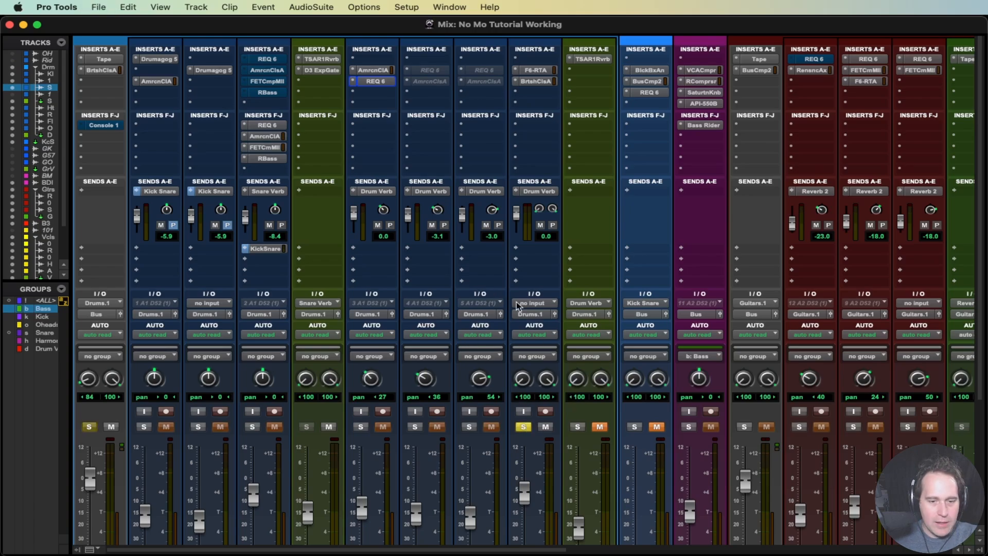
Bypass the existing F6-RTA and British Class A on Oheads, and insert a new stereo F6-RTA in slot d during playback
scroll(517, 304, down, 5)
scroll(519, 301, up, 5)
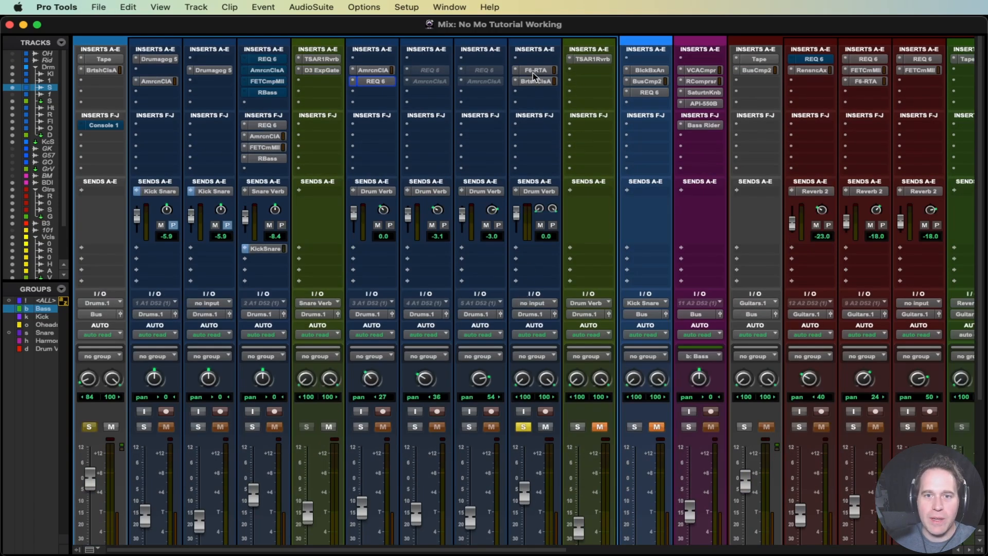
key(space)
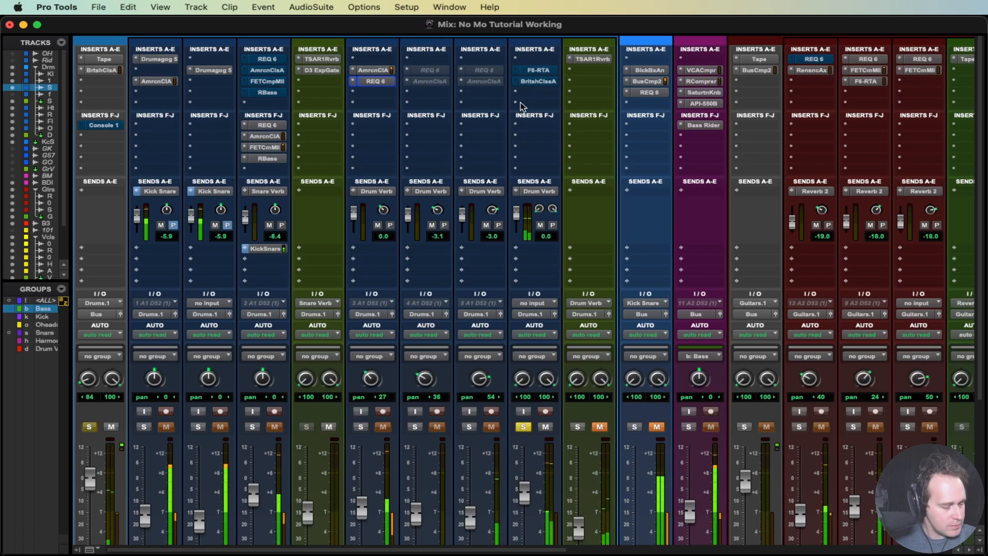
click(528, 93)
mouse_move(579, 93)
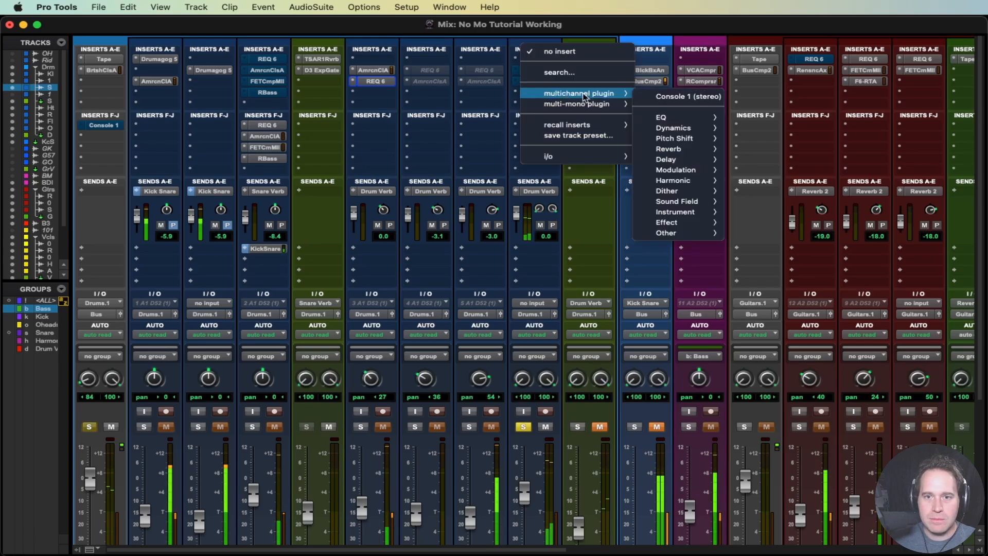
mouse_move(664, 117)
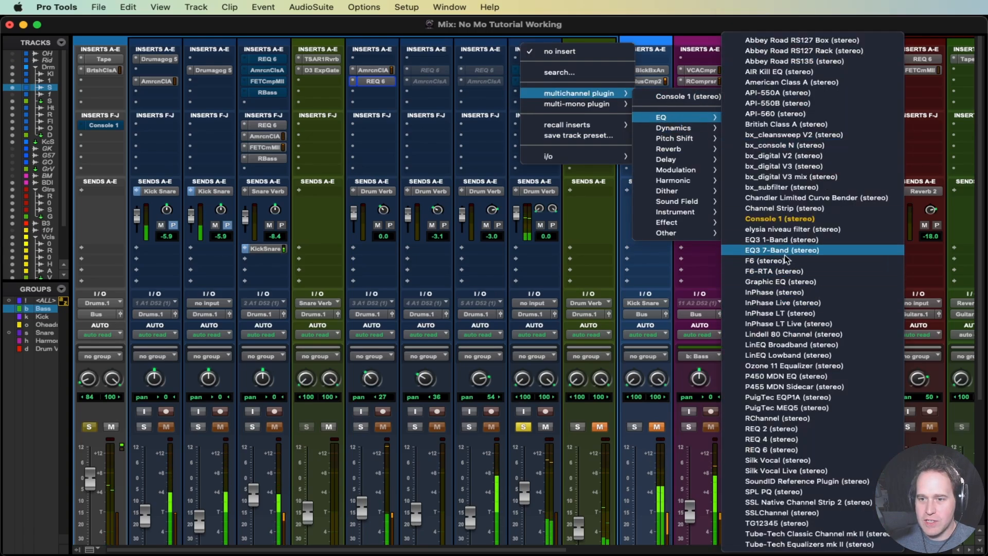
click(783, 269)
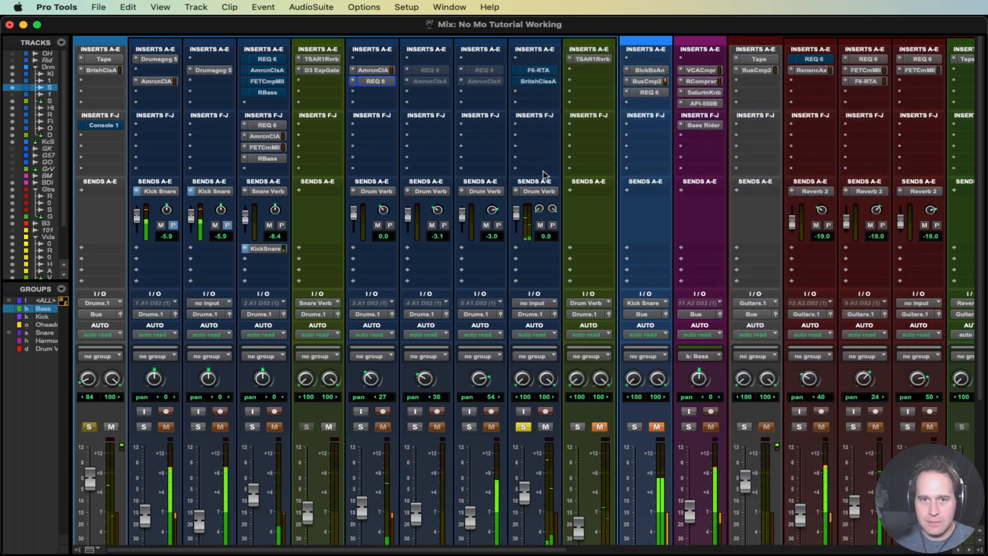
drag(468, 97, 466, 102)
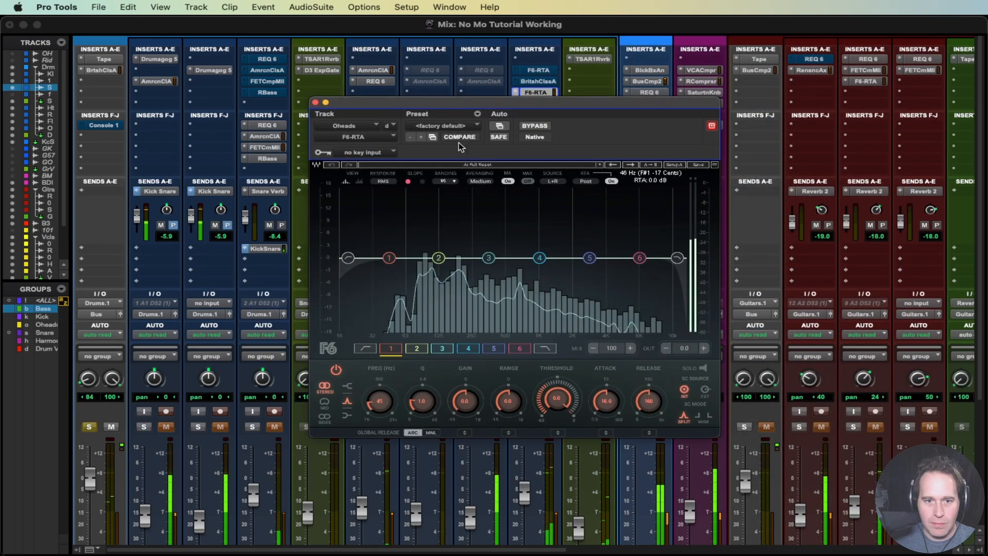
Enable the low-cut filter in the new F6-RTA and raise its frequency to 66 Hz
click(348, 258)
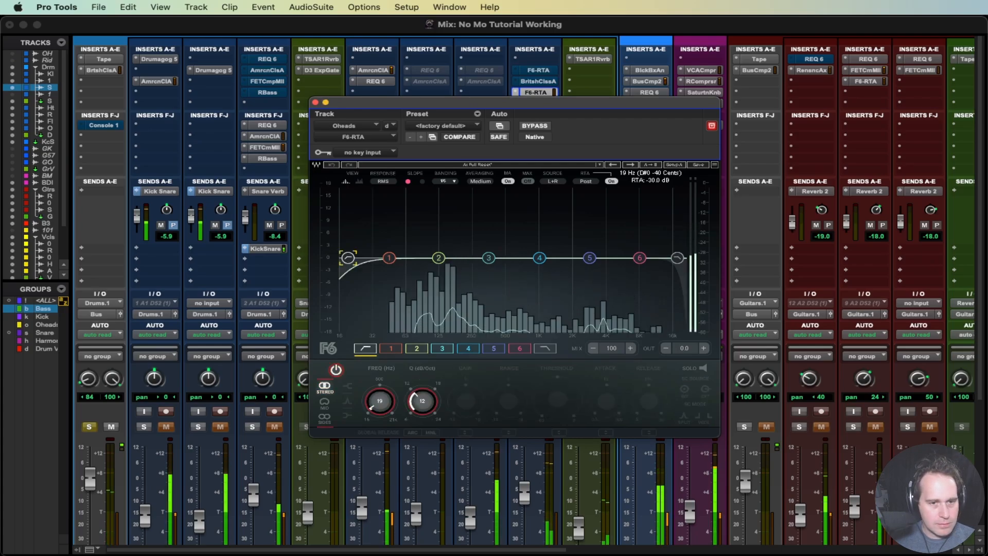
double_click(349, 258)
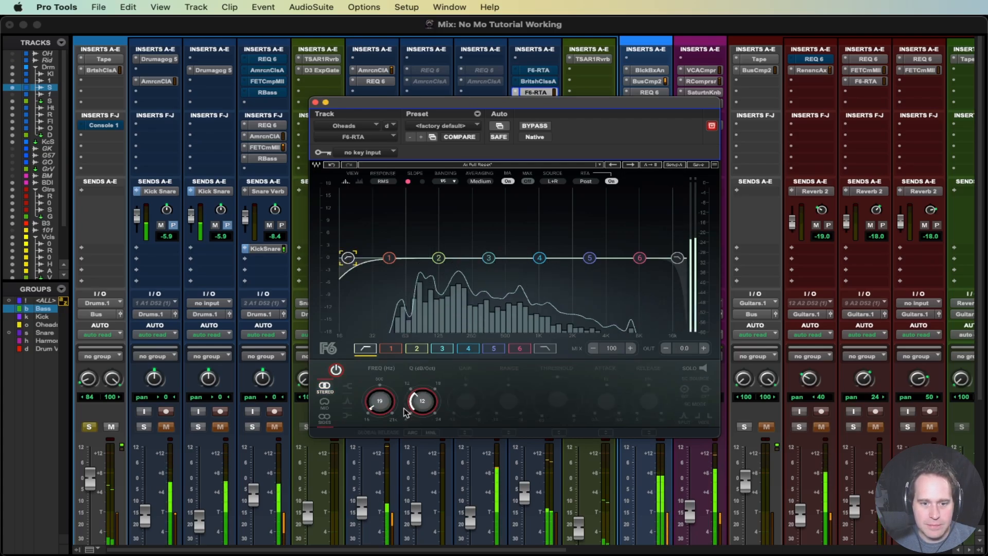
drag(389, 411, 389, 380)
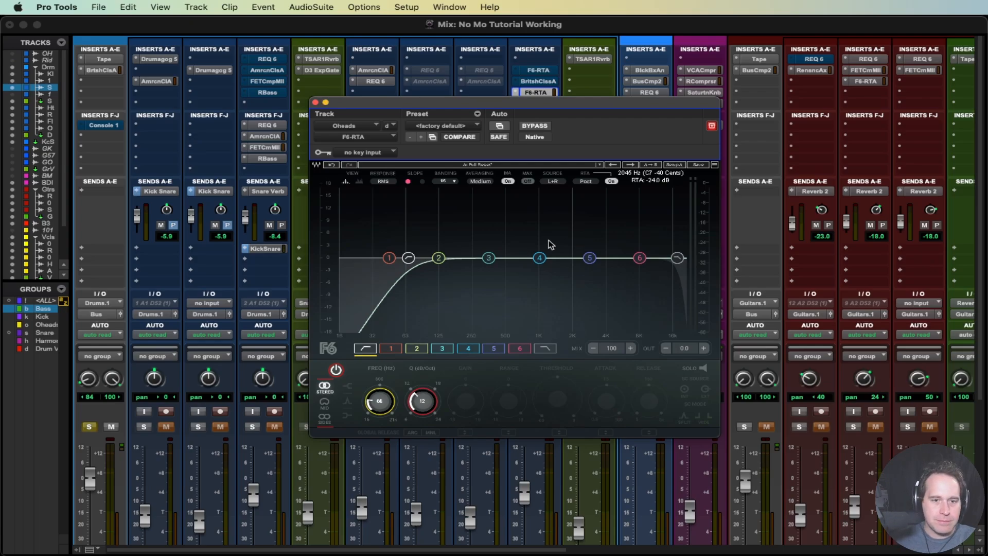
Make F6-RTA band 1 a low shelf, solo it while sweeping its frequency to 315 Hz, and turn the solo off
click(389, 257)
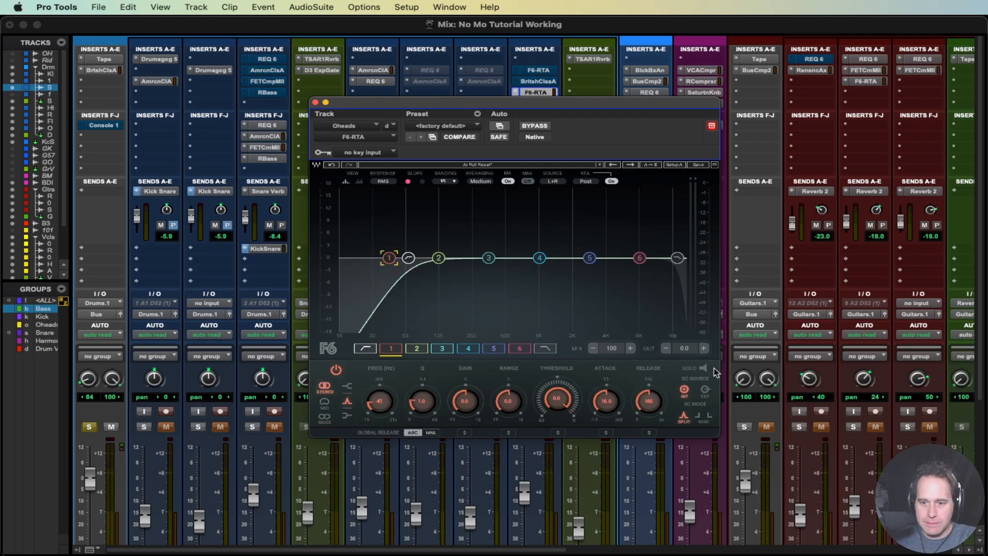
click(347, 415)
drag(380, 401, 380, 348)
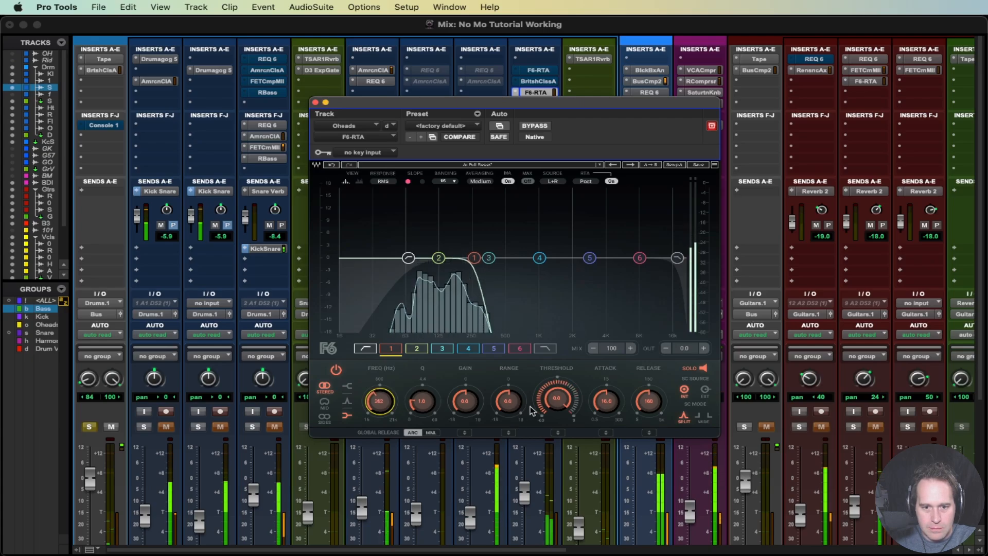
drag(380, 401, 379, 394)
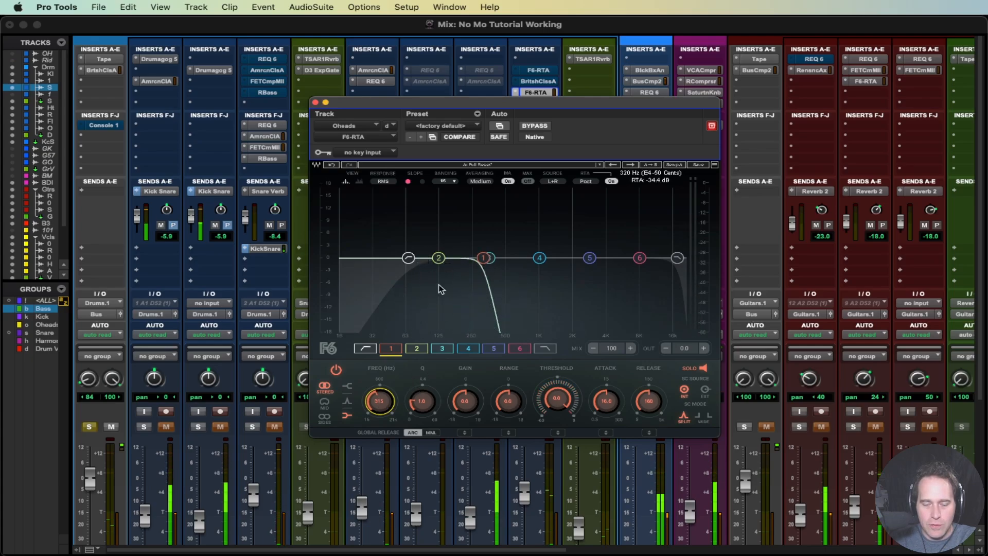
click(687, 364)
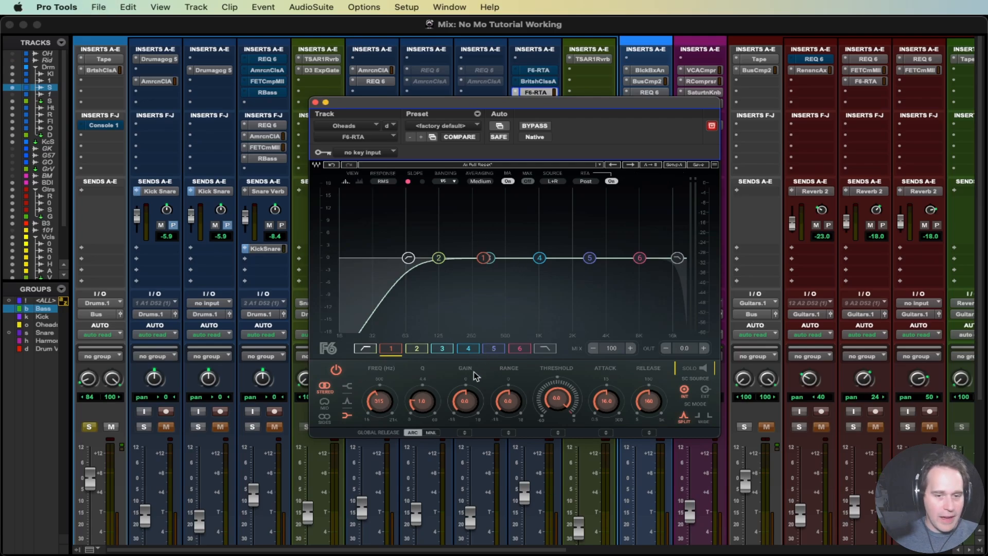
During playback, set band 1 to -2.0 dB gain, -6.0 dB range and 4.0 attack, lower its threshold to about -14 dB, and raise its frequency slightly
key(space)
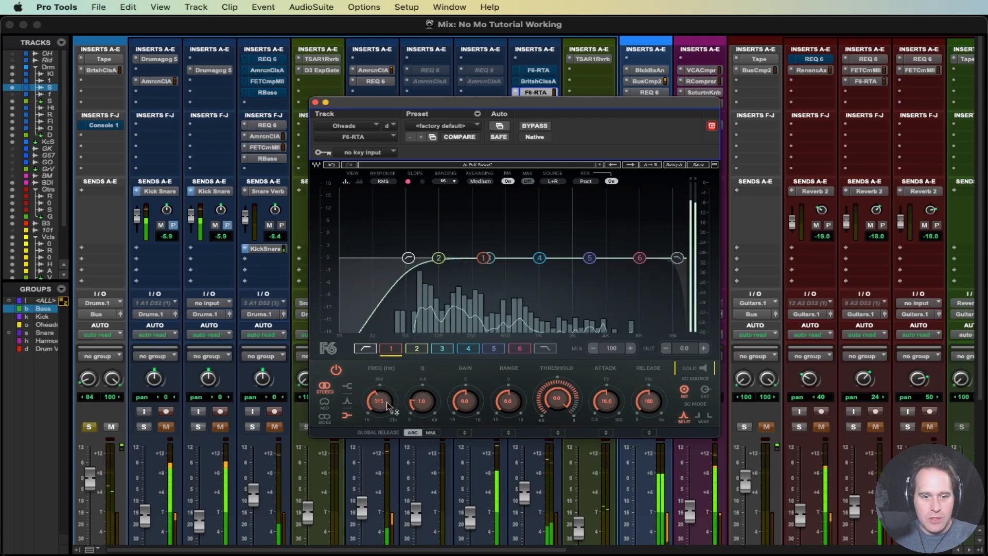
mouse_move(477, 403)
mouse_down()
mouse_move(477, 418)
mouse_move(466, 397)
mouse_up()
click(508, 401)
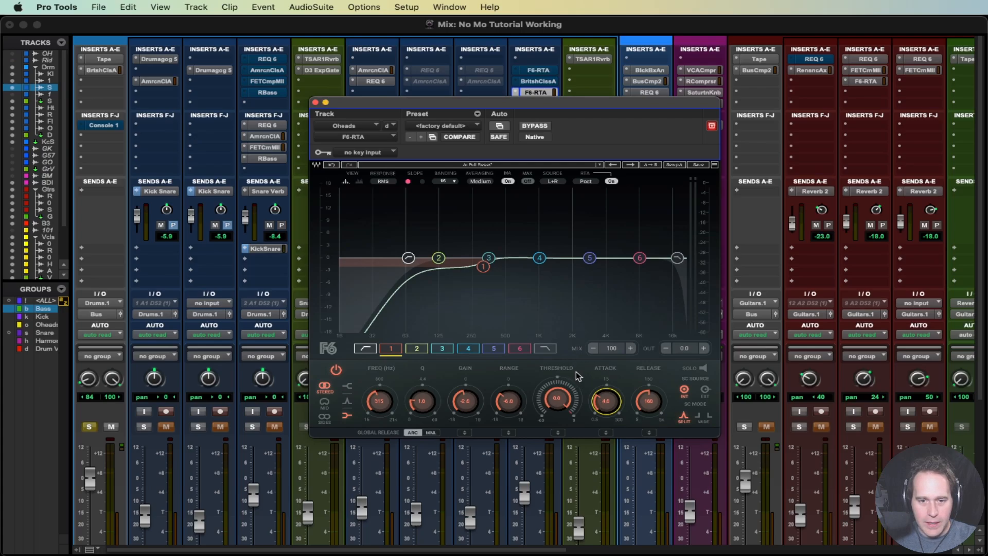
key(space)
drag(557, 401, 558, 425)
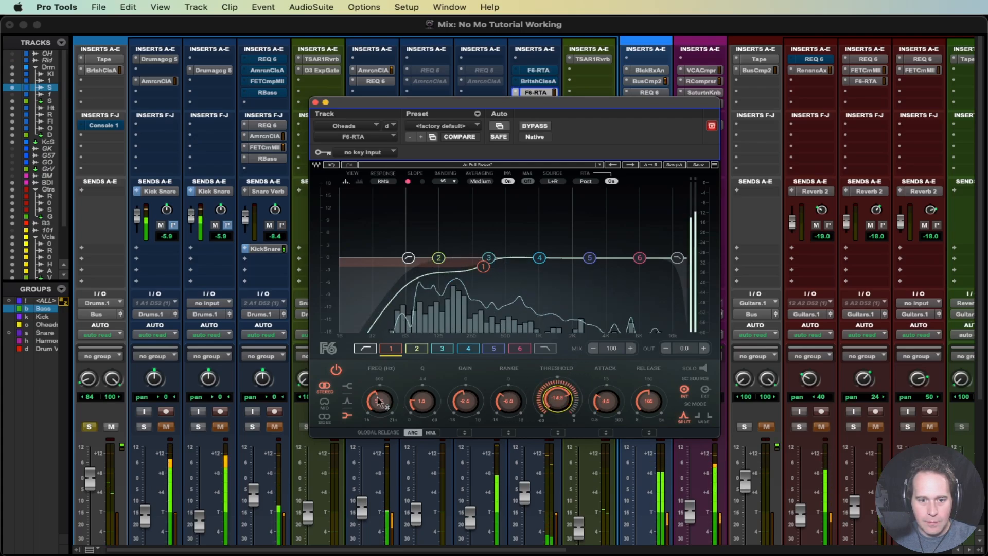
drag(385, 401, 385, 395)
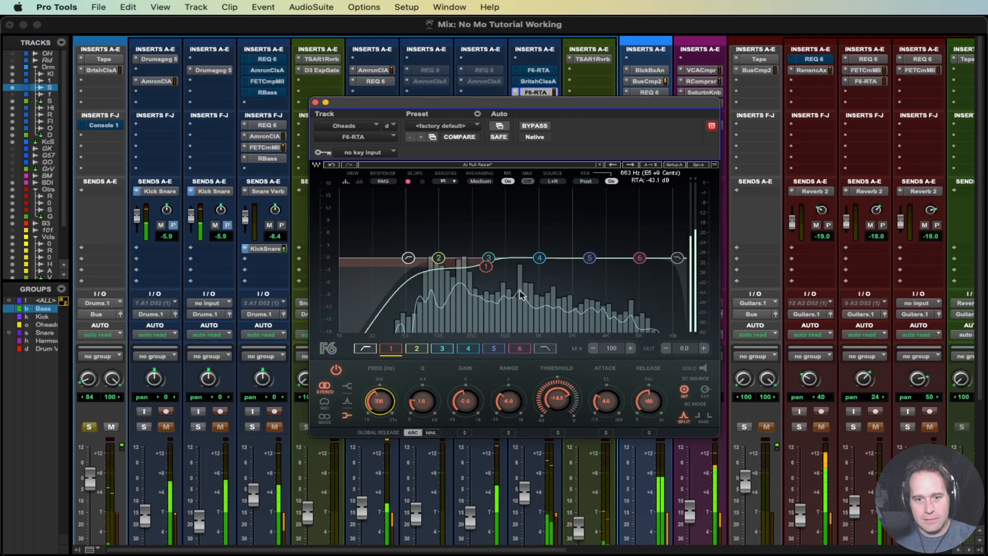
Solo F6-RTA band 3, tune it slightly above 600 Hz, turn the solo off and cut it by about 4 dB
click(433, 348)
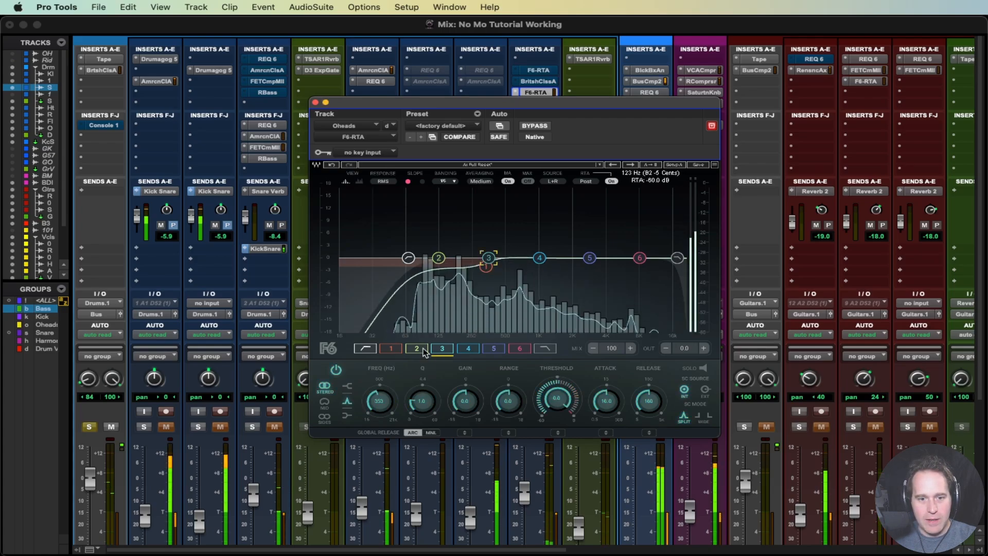
click(698, 367)
drag(378, 410, 378, 392)
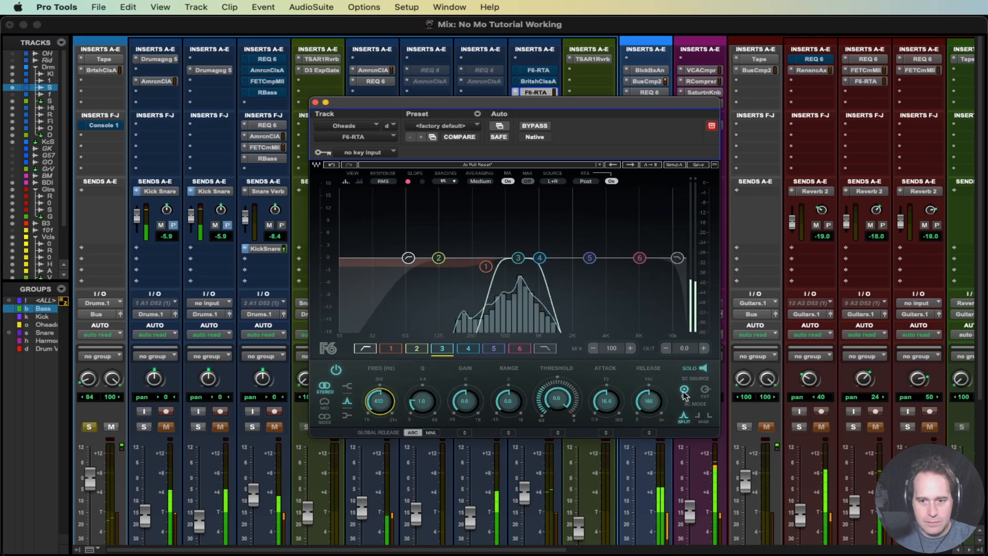
click(699, 367)
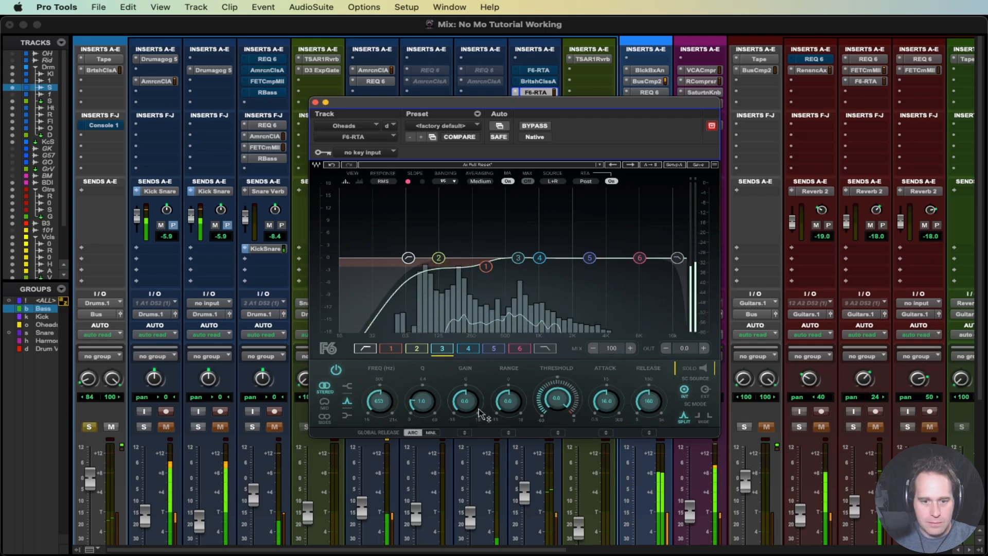
drag(481, 412, 481, 421)
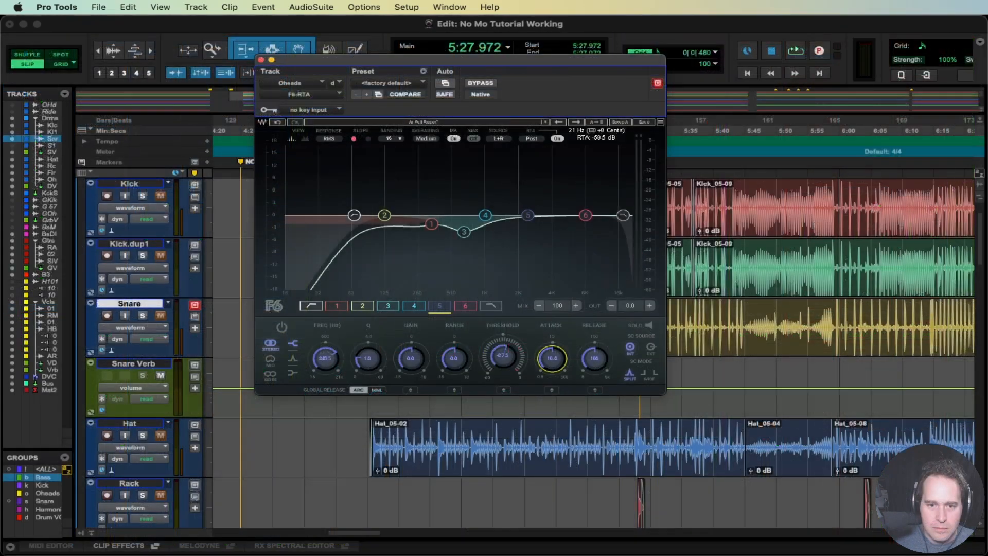
Reset band 5's threshold to 0, and tune band 4 to about 2.2 kHz while soloing it during playback
alt+click(509, 359)
key(space)
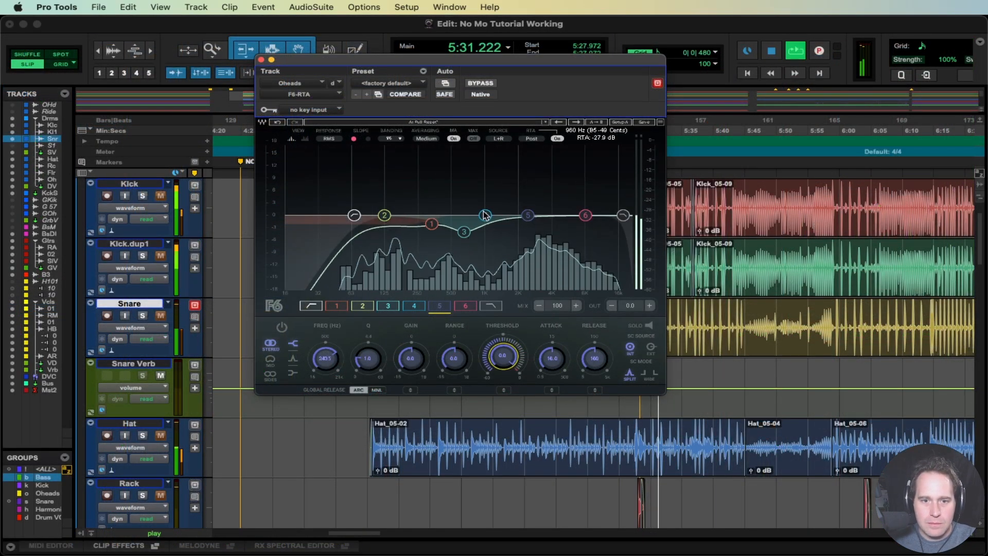
click(411, 307)
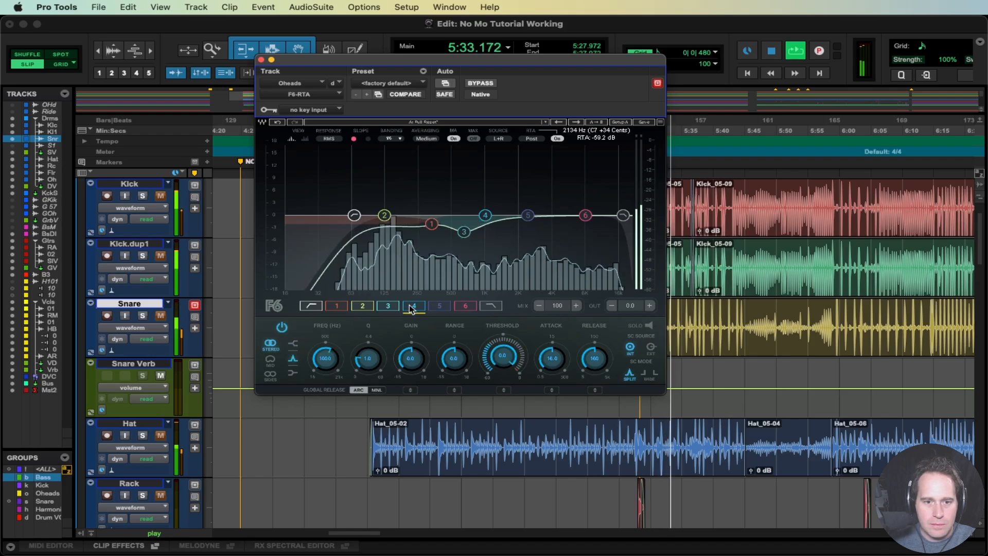
click(649, 325)
mouse_move(340, 359)
mouse_down()
mouse_move(339, 349)
mouse_move(335, 355)
mouse_up()
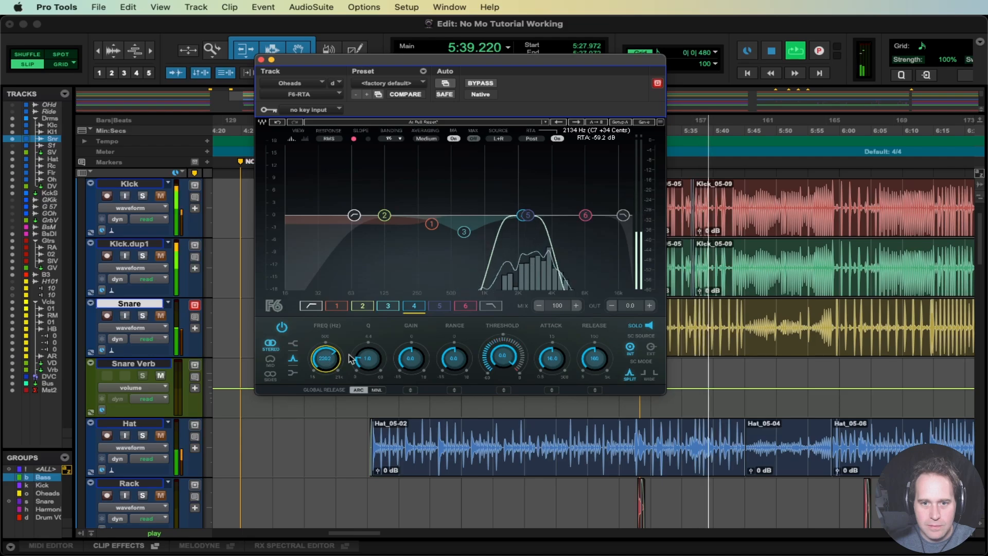
click(650, 327)
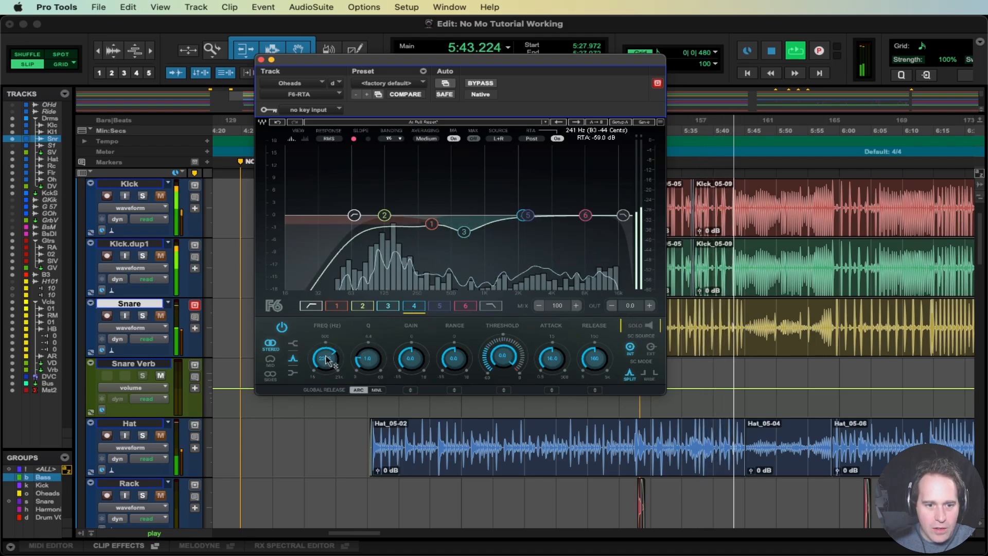
Set band 4's range to -6.4 dB and attack to 2.2, and adjust its release and threshold by ear during playback
drag(454, 358, 503, 383)
key(space)
key(space)
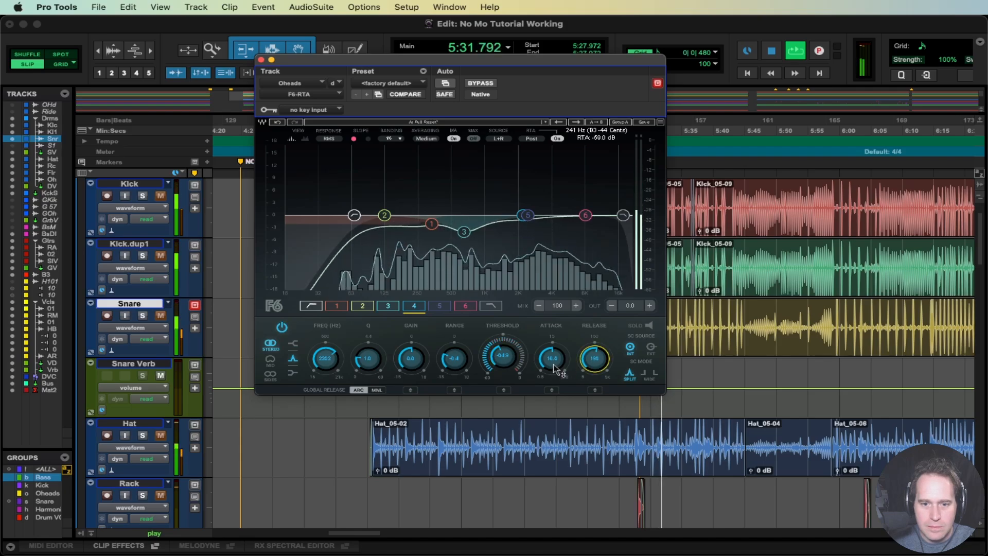
drag(525, 368, 506, 355)
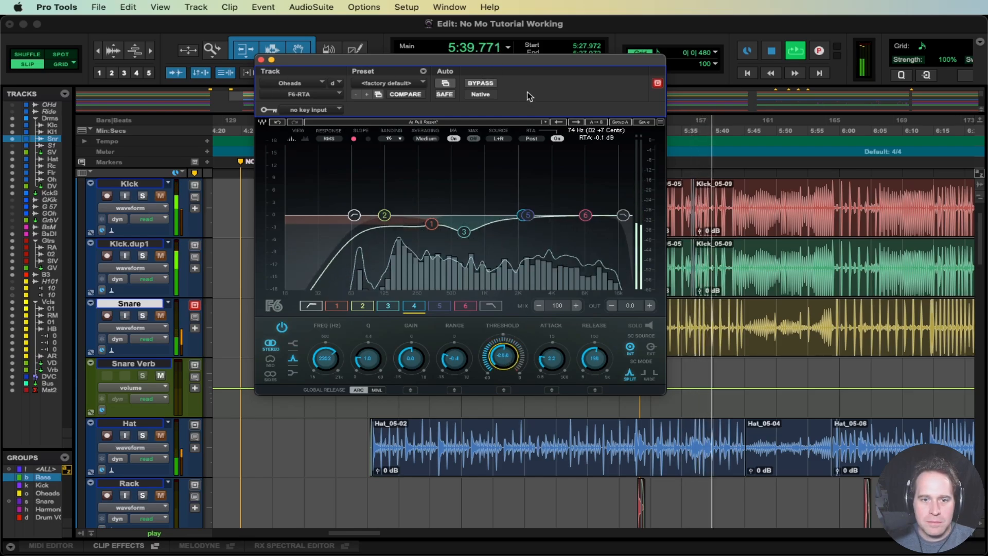
Compare the overheads with the F6-RTA bypassed and active during playback, stop playback and close the plug-in
click(480, 84)
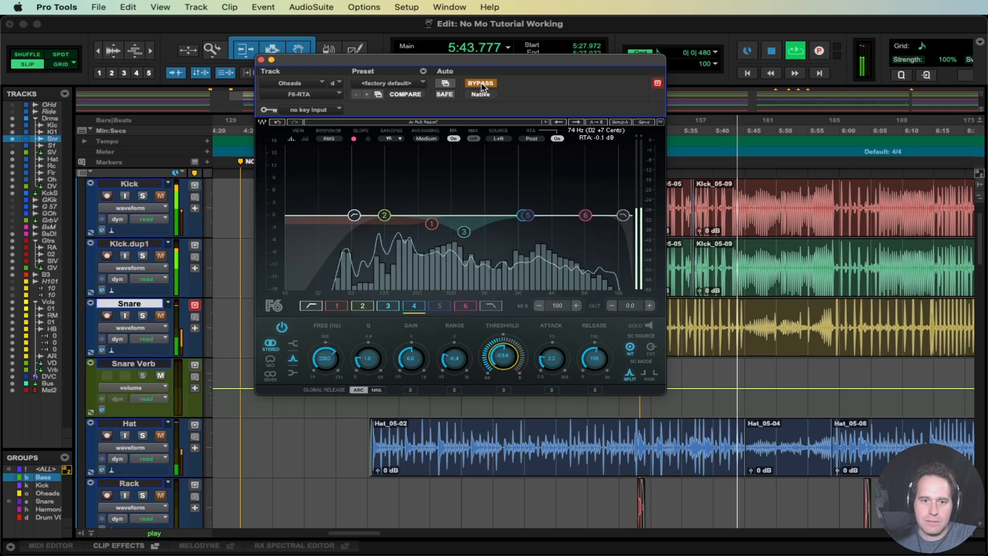
click(481, 85)
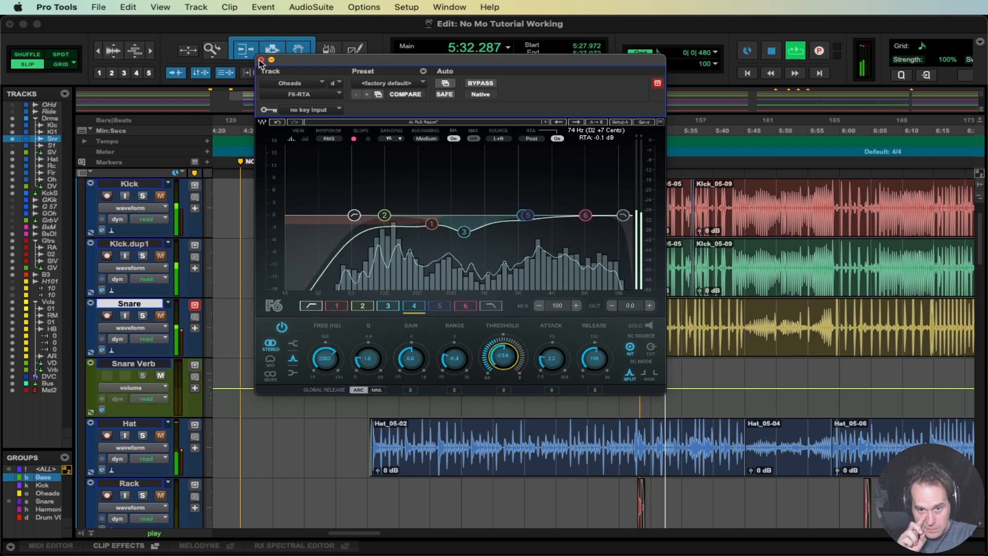
key(space)
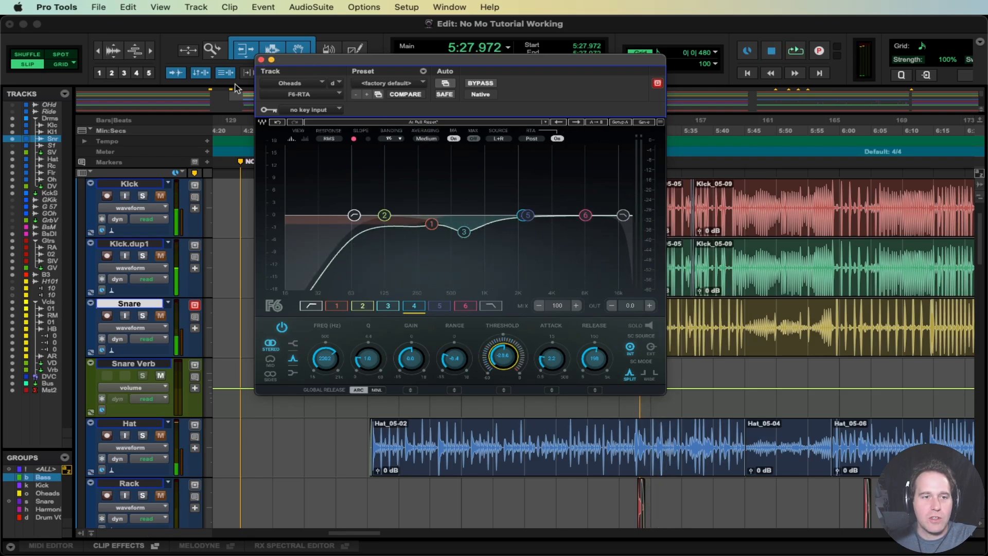
click(262, 60)
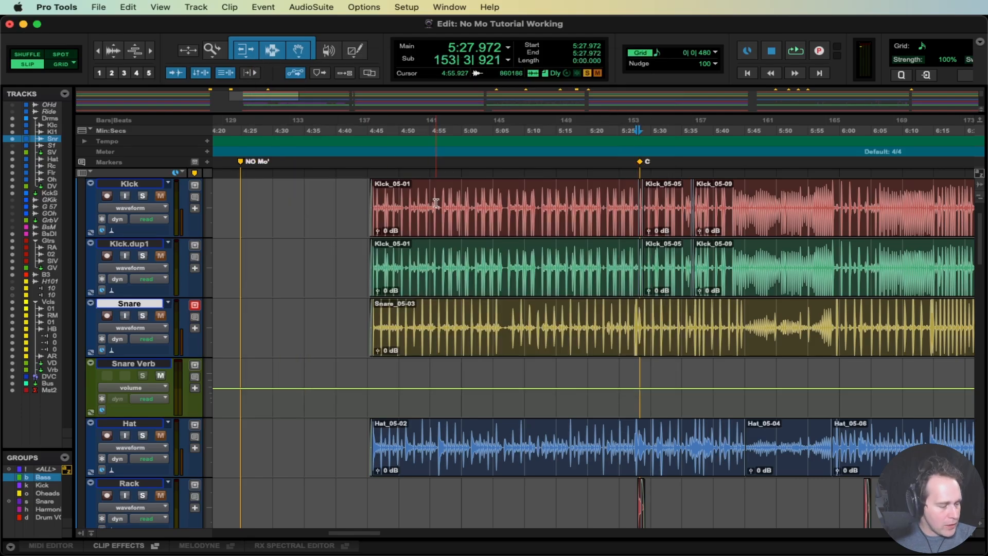
In the mixer, insert a stereo British Class A channel strip in insert slot E of the Oheads track
key(super+equal)
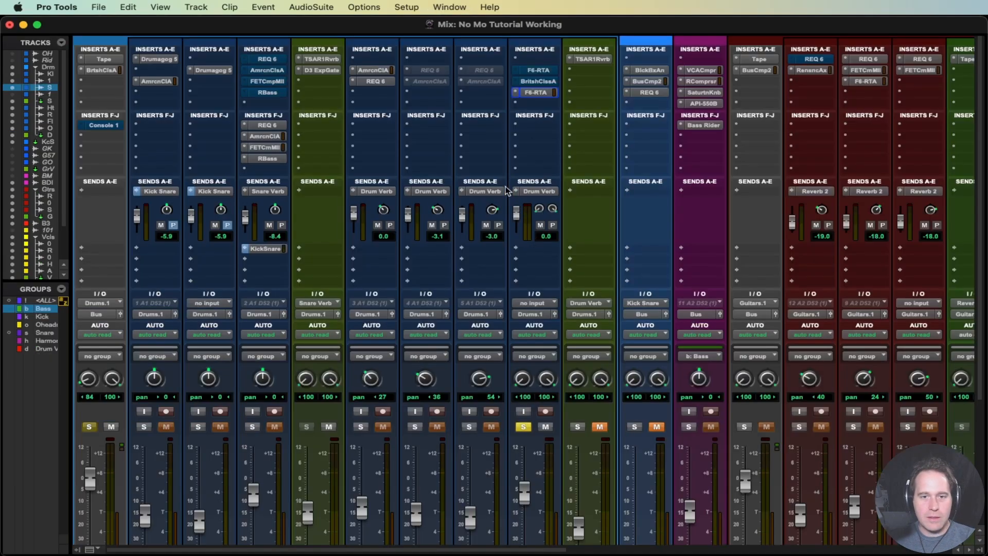
click(532, 105)
mouse_move(593, 106)
mouse_move(689, 131)
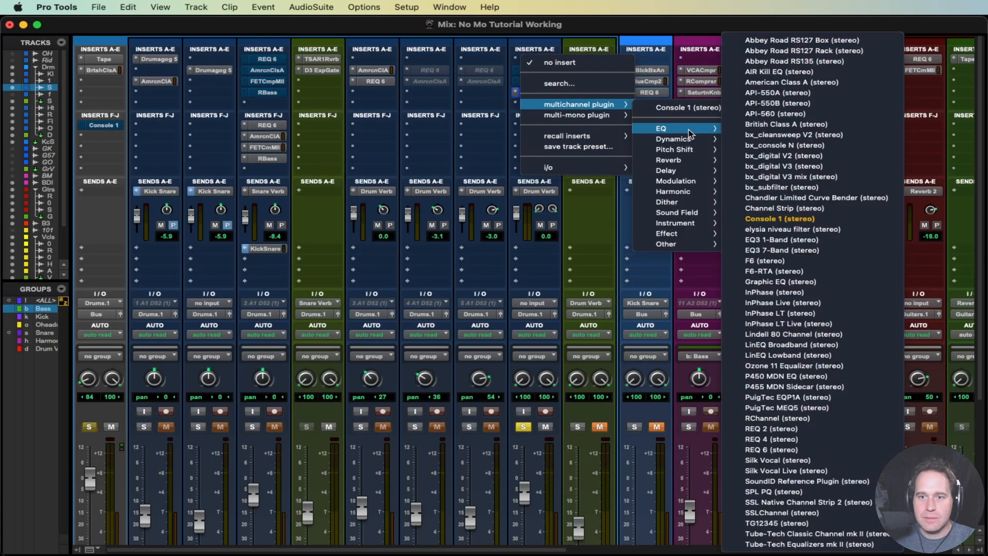
click(792, 272)
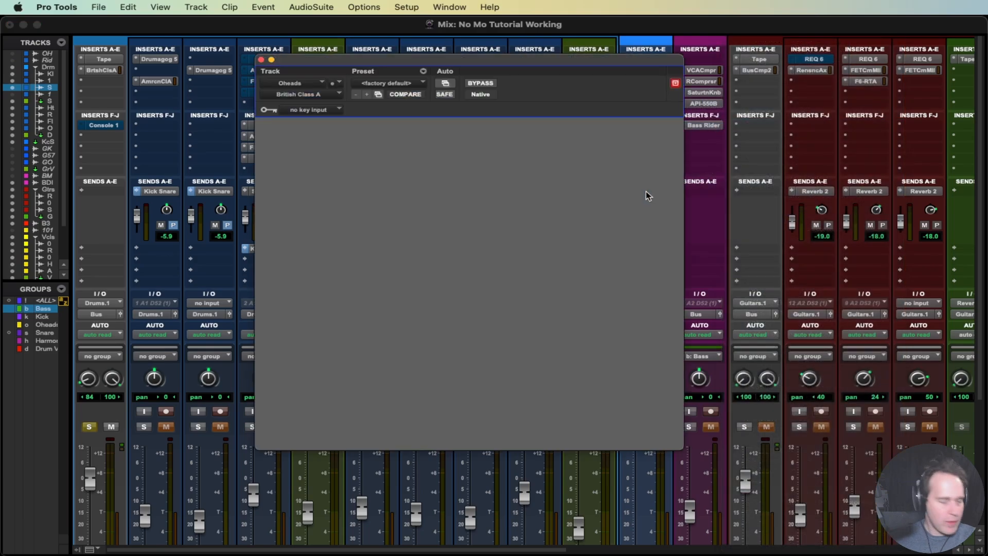
drag(451, 64, 409, 79)
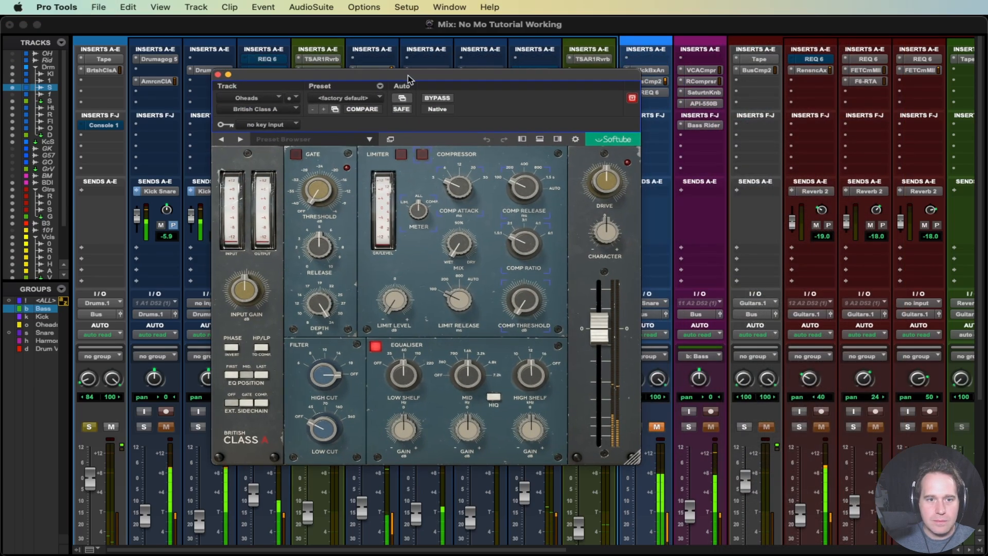
Raise the British Class A's Drive and Character by ear during playback
mouse_move(260, 296)
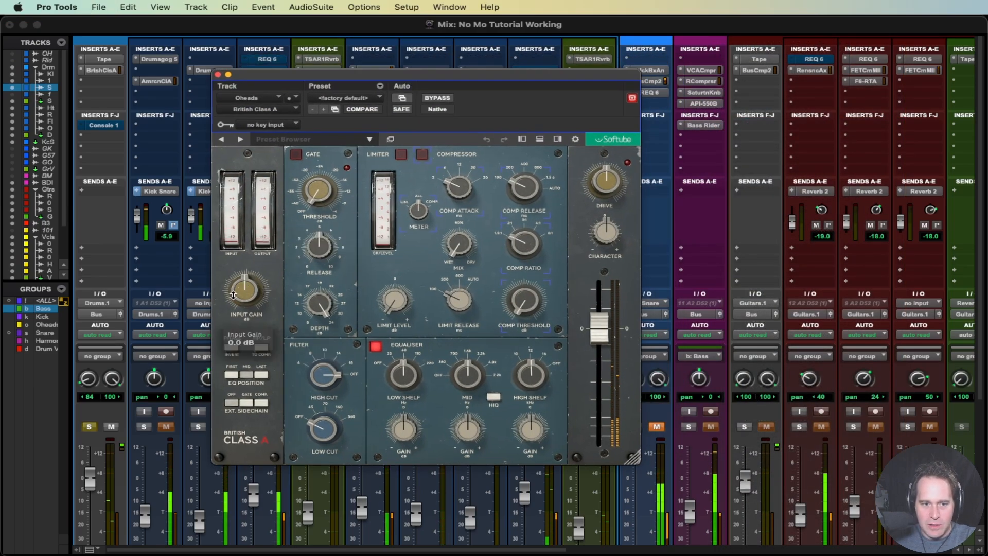
mouse_move(597, 193)
drag(606, 182, 607, 165)
drag(608, 235, 607, 220)
drag(599, 182, 599, 188)
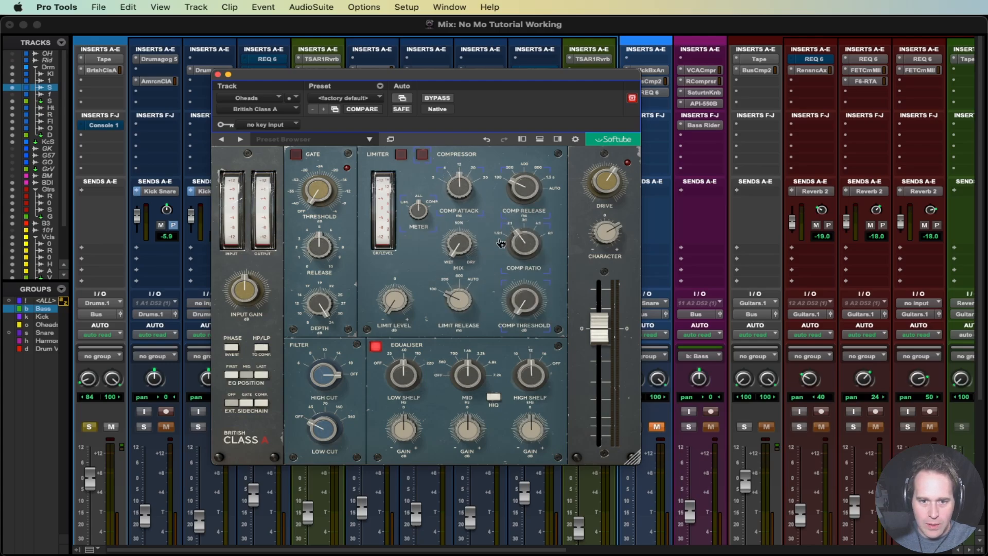
Turn on the British Class A compressor, adjust its threshold and ratio by ear, and compare against bypass
click(422, 155)
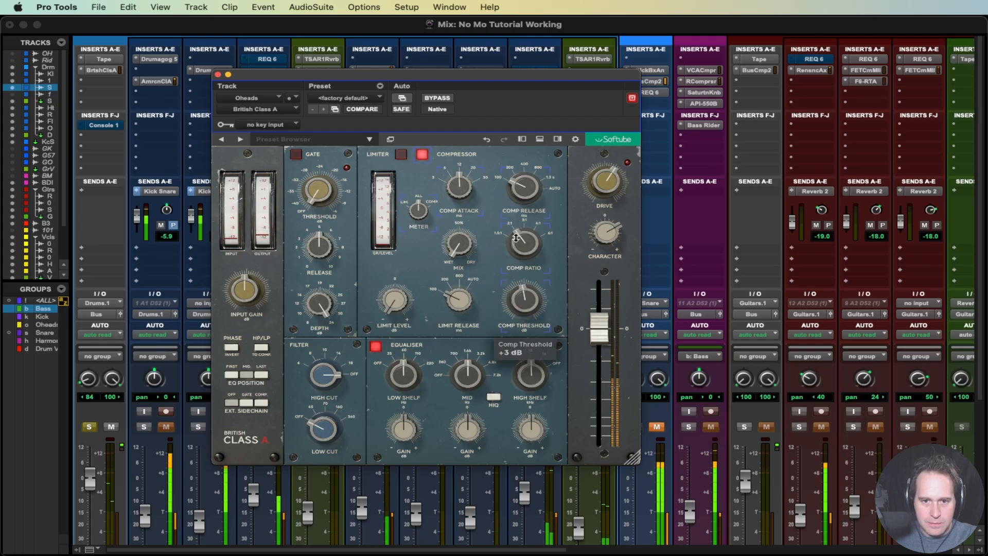
drag(515, 220, 514, 214)
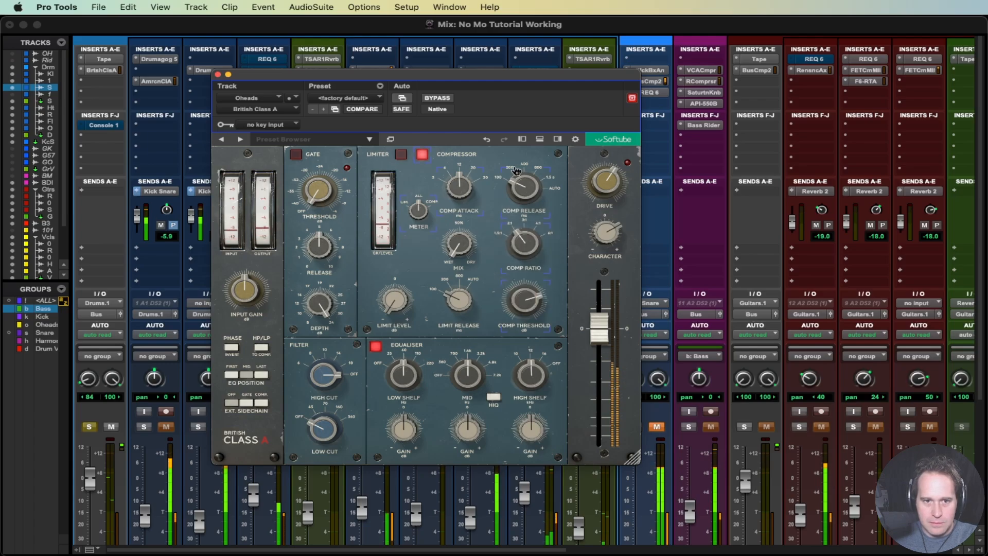
click(445, 98)
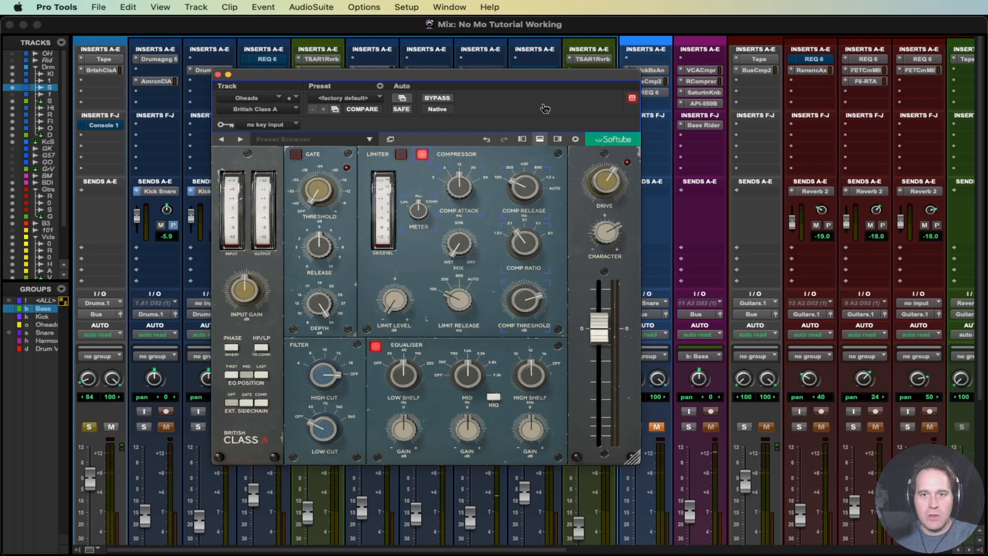
Boost the British Class A's 12 kHz high shelf by about 2.9 dB during playback, and close the plug-in
drag(512, 77, 517, 113)
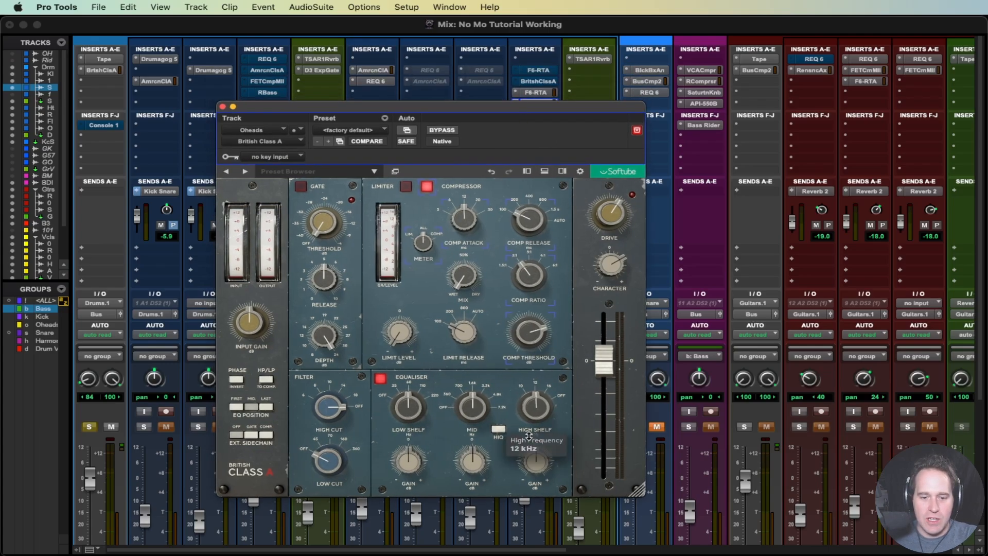
key(space)
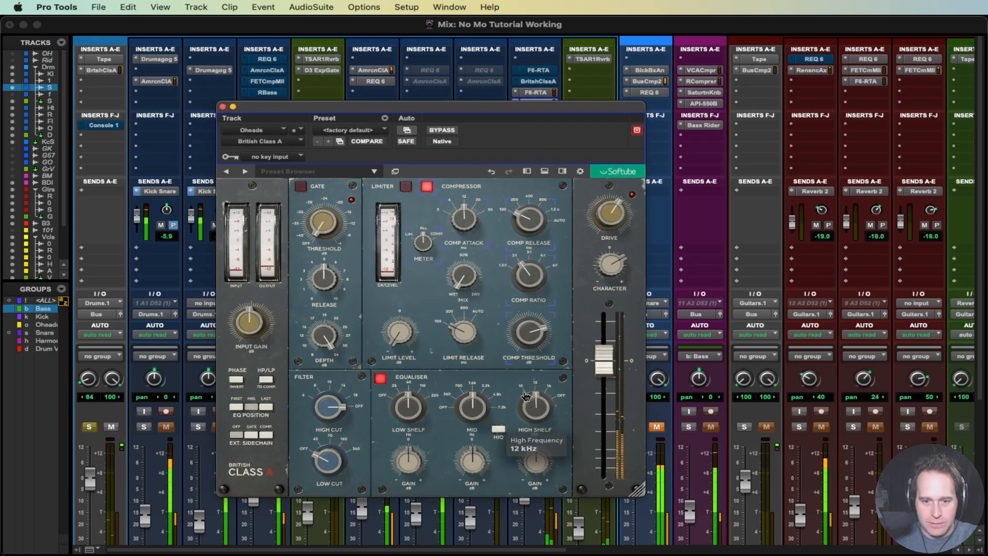
mouse_move(528, 458)
mouse_down()
mouse_move(532, 432)
mouse_move(535, 474)
mouse_move(538, 451)
mouse_up()
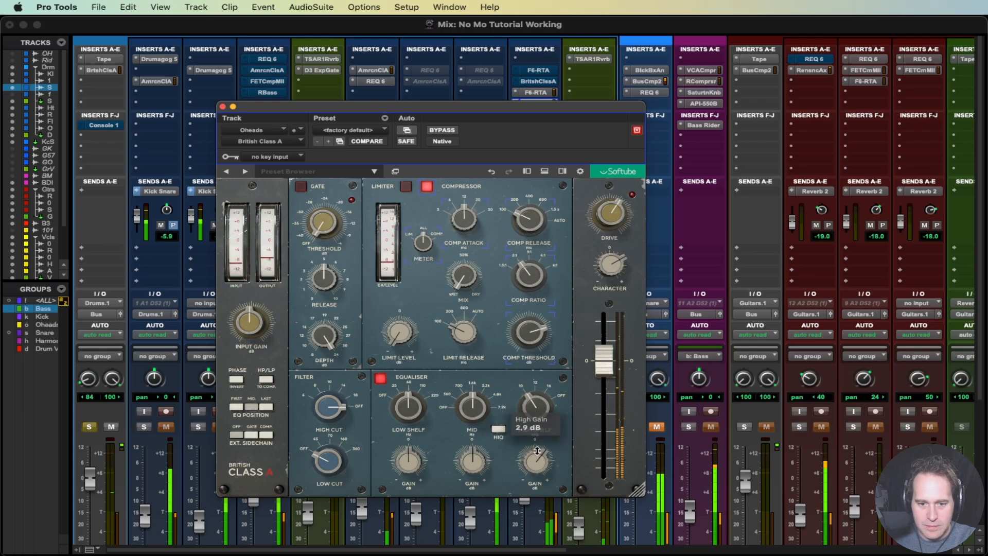
click(223, 106)
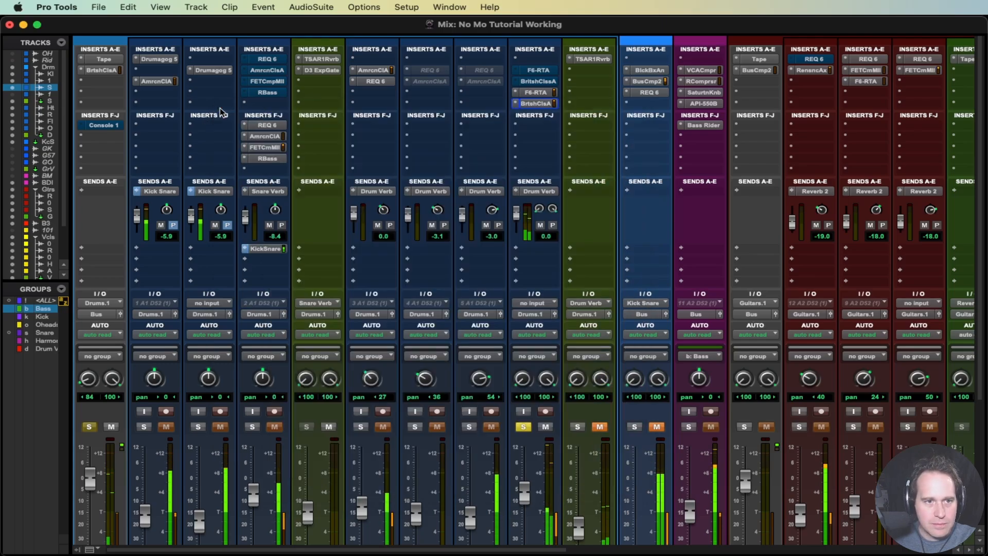
Turn off the overheads' solo to hear them with the other drums, save the session, and switch to another application
scroll(413, 424, down, 5)
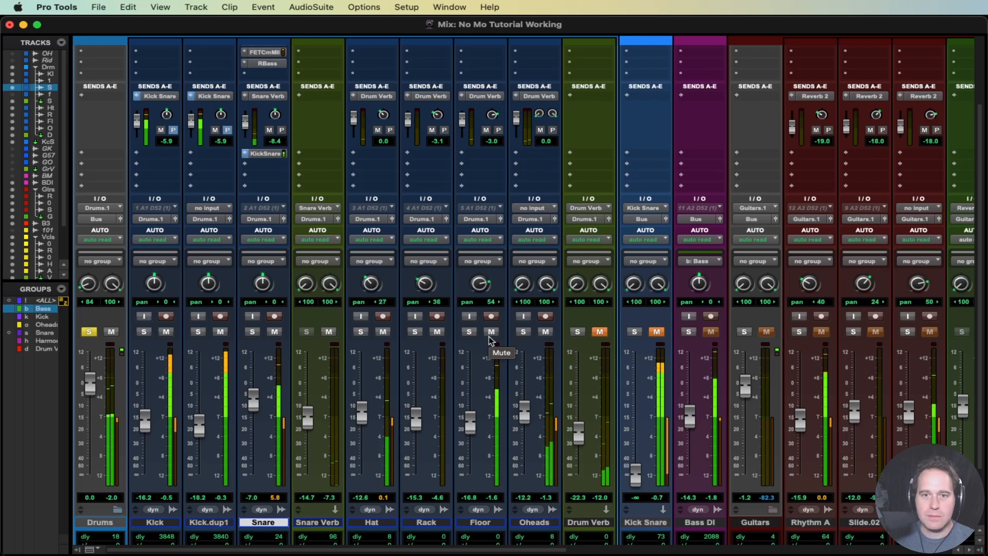
scroll(504, 296, up, 5)
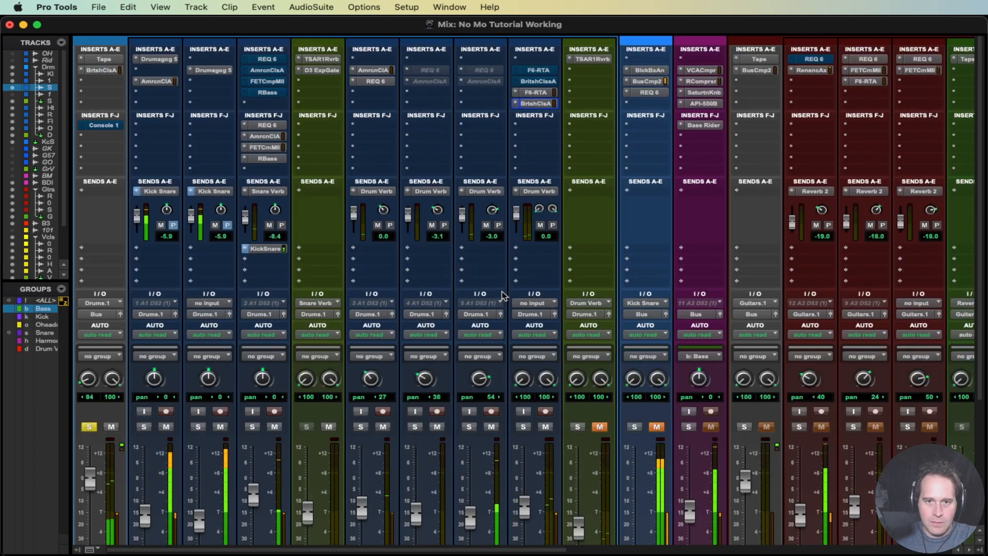
key(super+s)
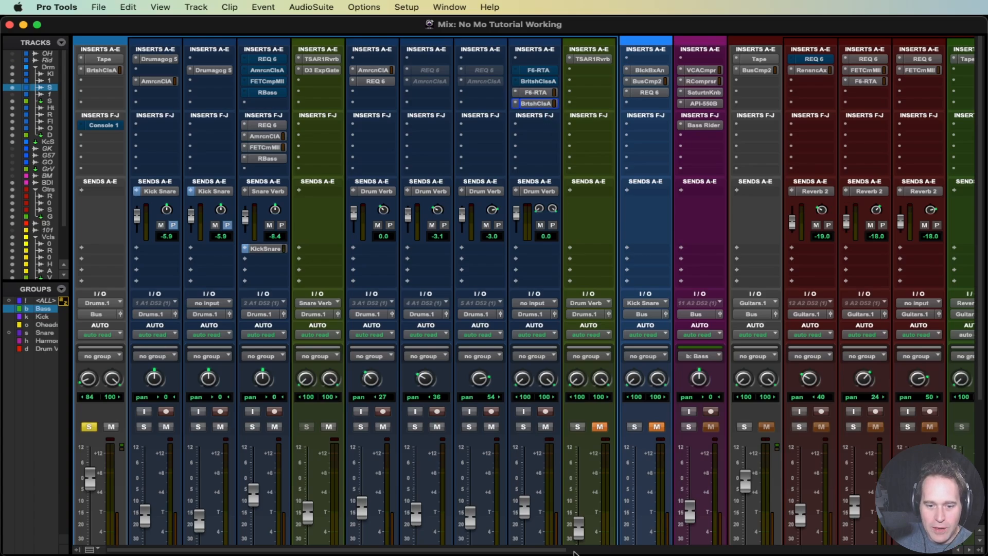
key(super+Tab)
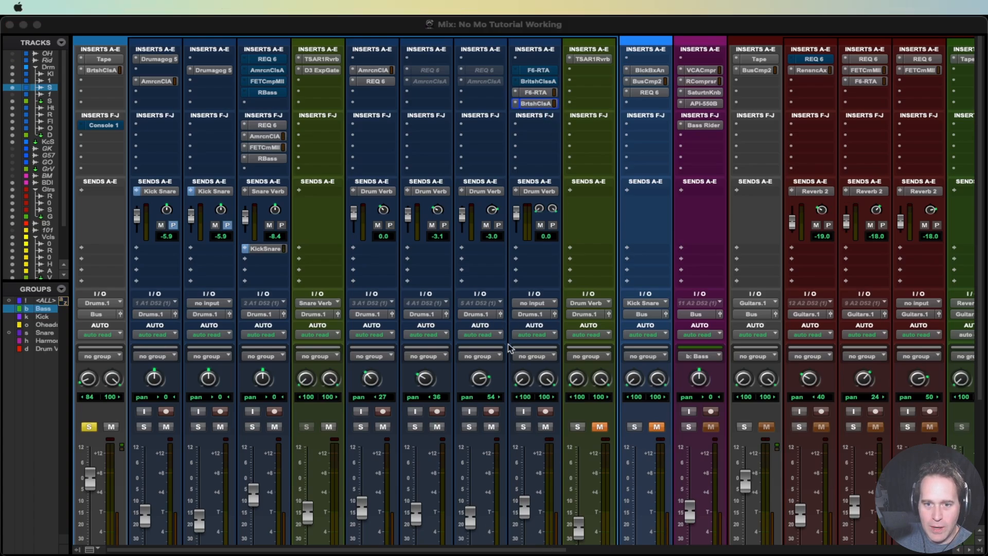